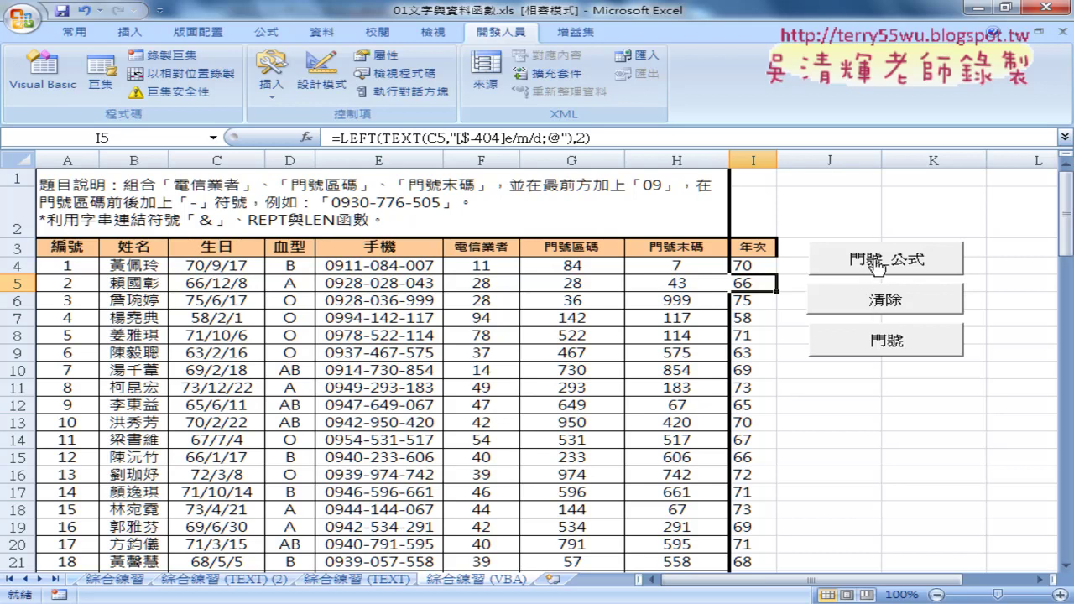
# - Test the fill and 清除 macro buttons, leaving column E cleared
pyautogui.click(853, 299)
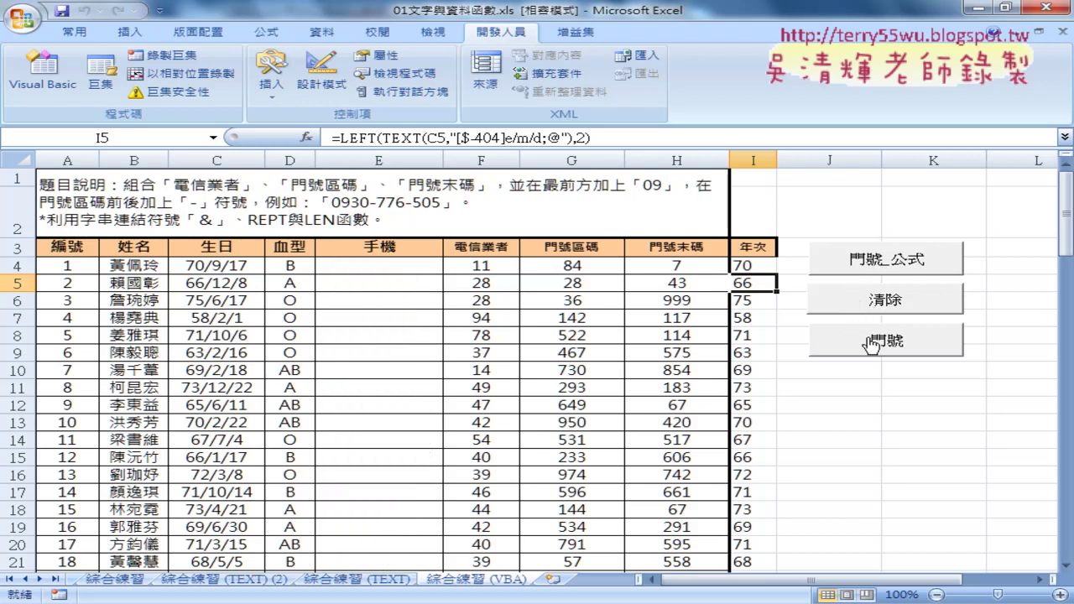
pyautogui.click(870, 344)
pyautogui.click(856, 296)
# - Select the year cells starting at I4, then select cell E4
pyautogui.moveTo(749, 265); pyautogui.dragTo(749, 352)
pyautogui.click(746, 265)
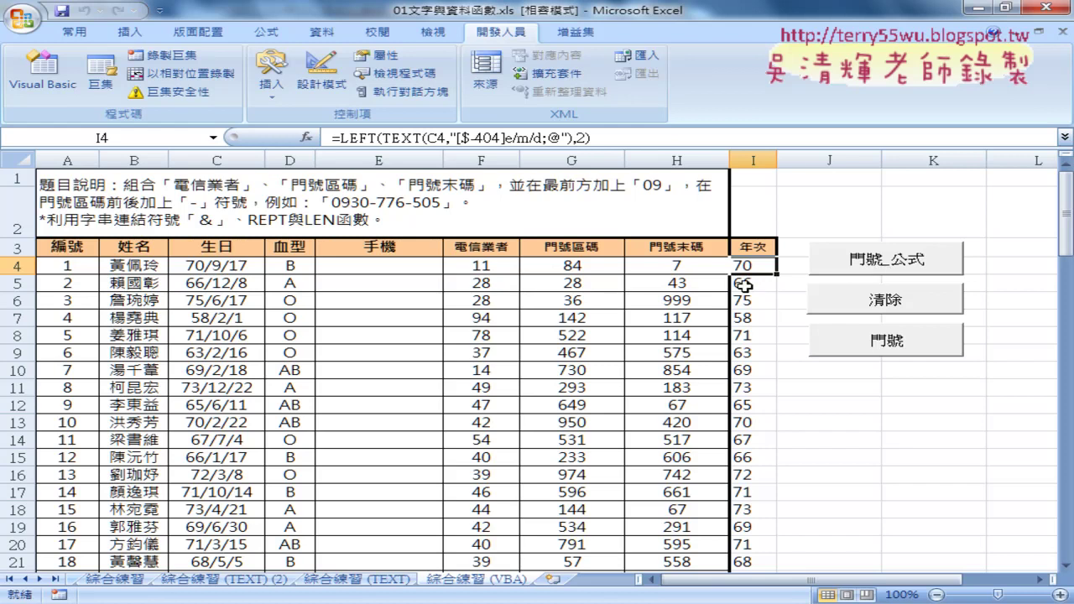
pyautogui.click(395, 268)
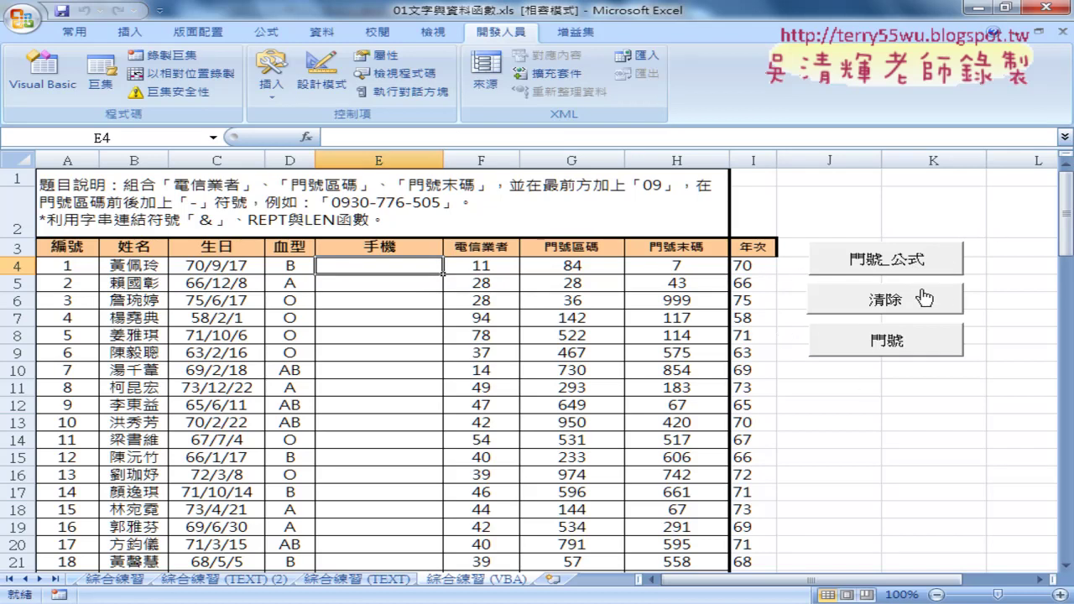
# - In Insert Function for E4, pick 手機 from the 使用者定義 category
pyautogui.click(308, 137)
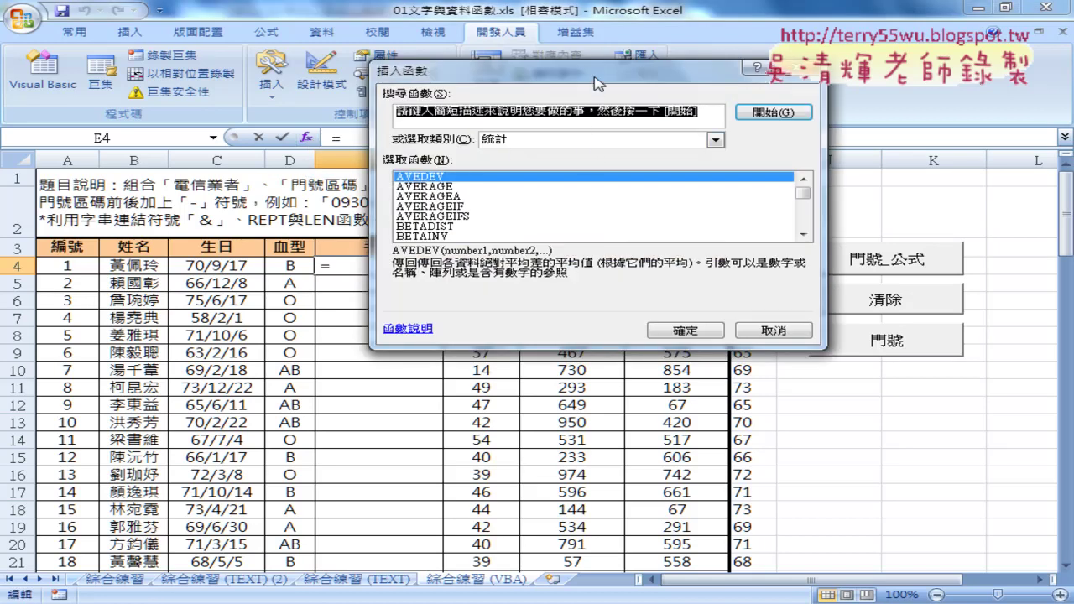
pyautogui.moveTo(587, 71); pyautogui.dragTo(777, 58)
pyautogui.click(770, 127)
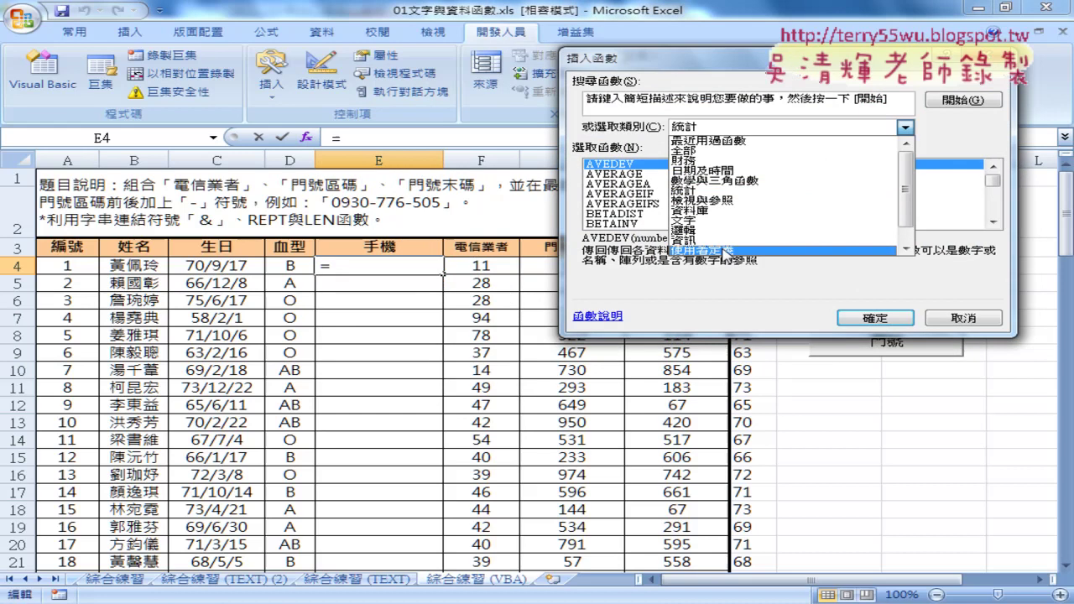
pyautogui.click(711, 251)
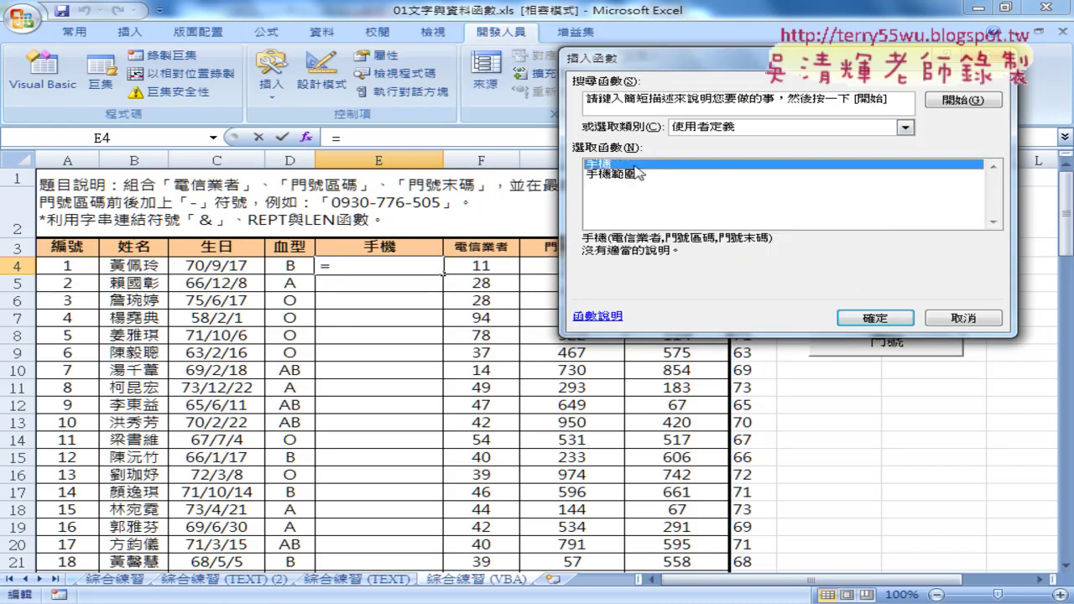
pyautogui.click(852, 319)
# - Enter =手機(F4,G4,H4) in E4 and fill it down column E
pyautogui.moveTo(699, 94); pyautogui.dragTo(819, 94)
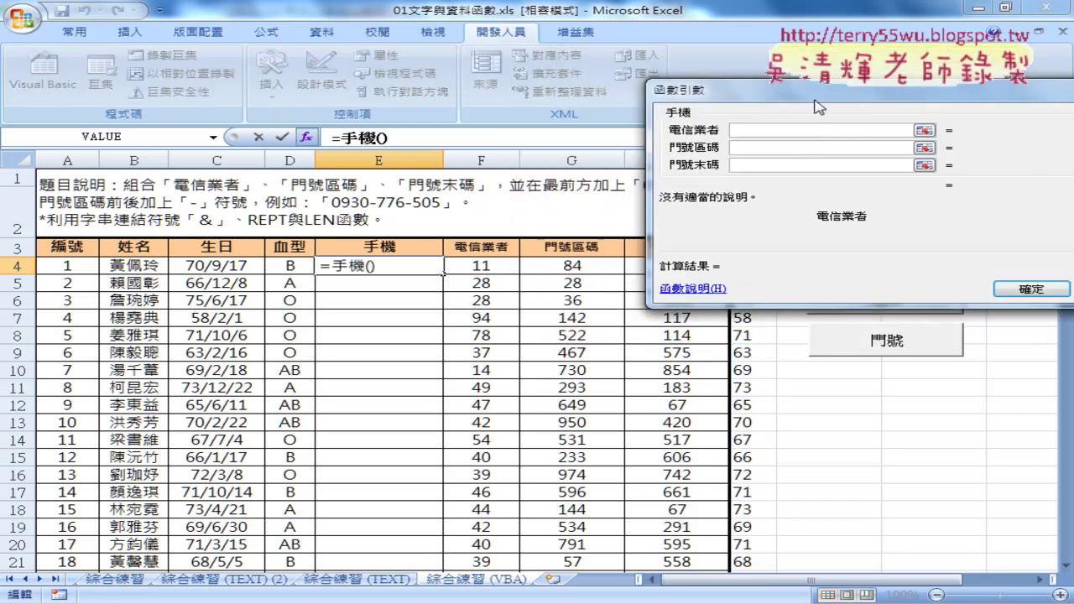
pyautogui.click(495, 267)
pyautogui.click(759, 148)
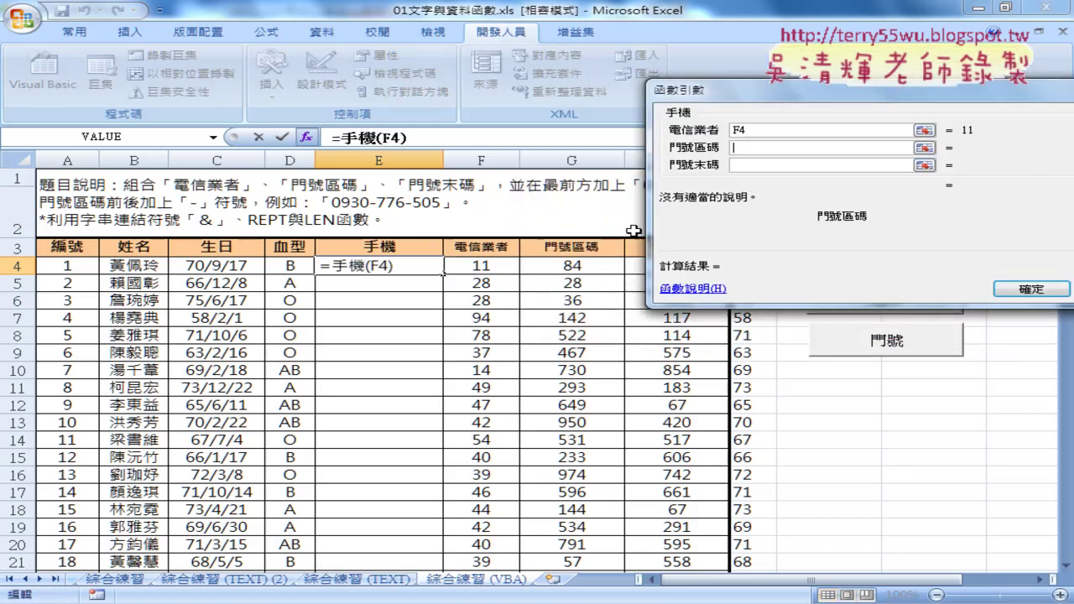
pyautogui.click(579, 266)
pyautogui.click(784, 165)
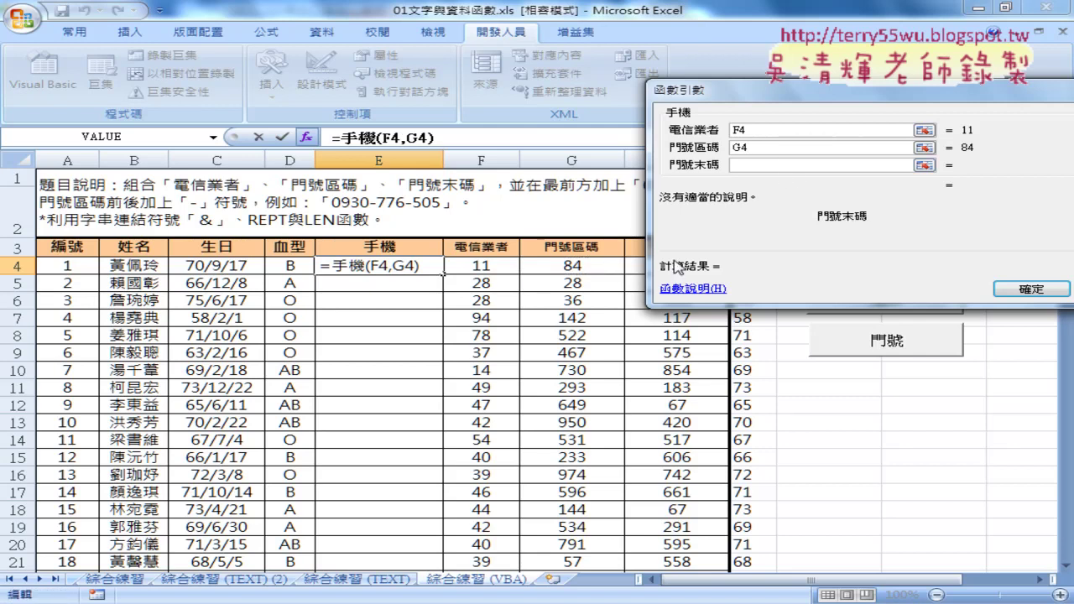
pyautogui.click(631, 265)
pyautogui.click(1030, 288)
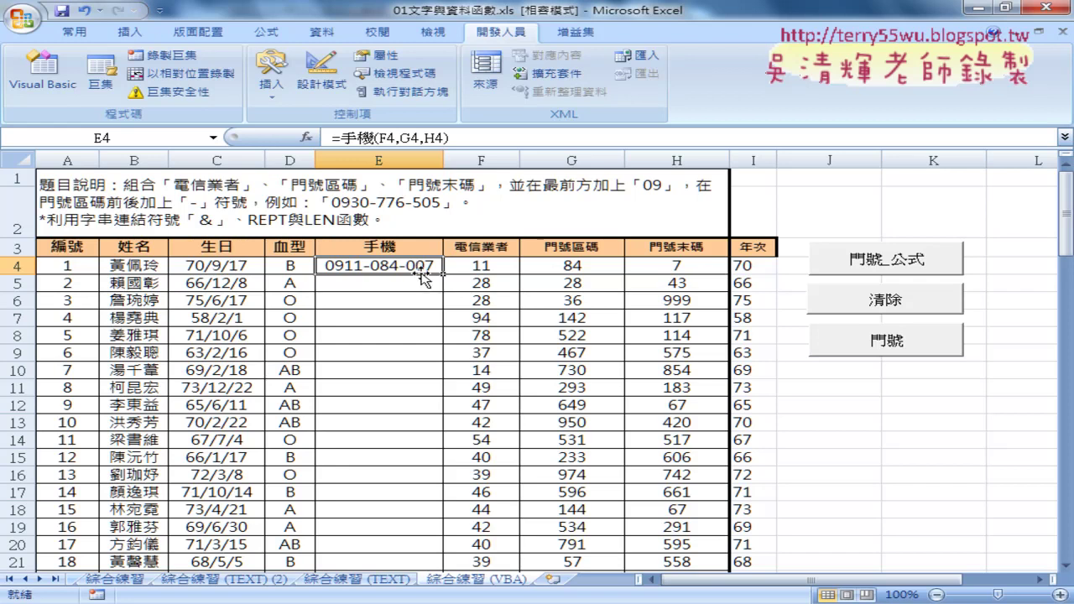
pyautogui.doubleClick(443, 273)
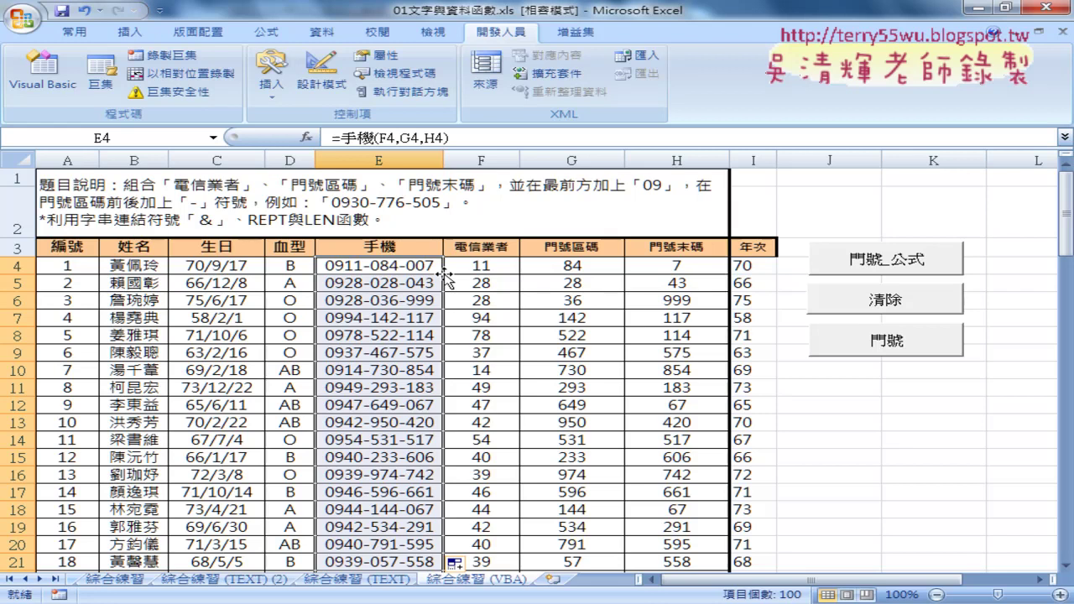
# - Empty column E's phone numbers with the 清除 macro button
pyautogui.click(866, 307)
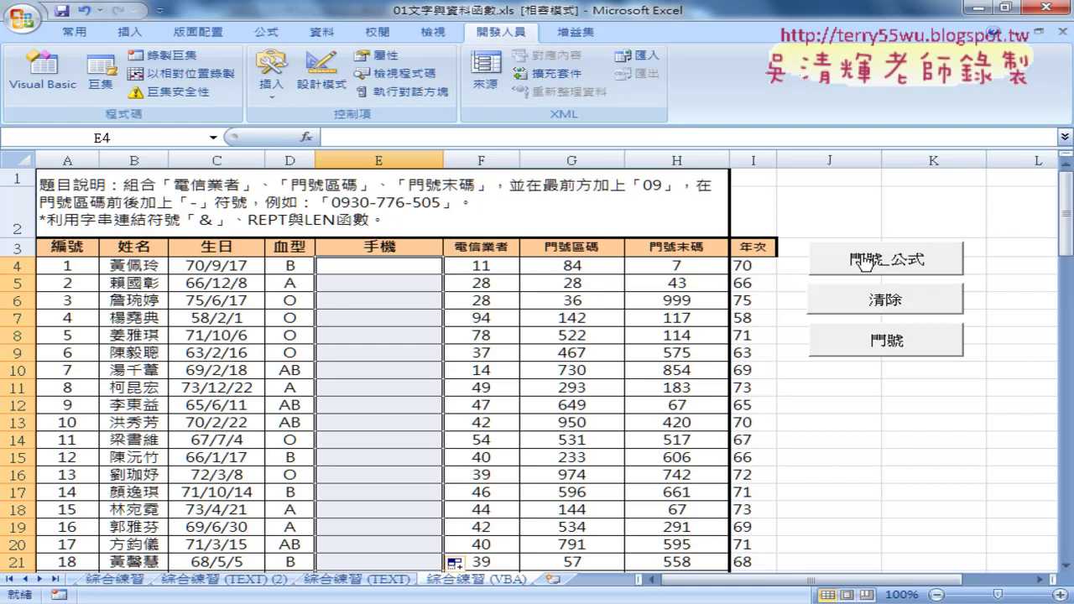
# - Reset column E, then pick 手機範圍 from the 使用者定義 functions for E4
pyautogui.click(864, 264)
pyautogui.click(883, 300)
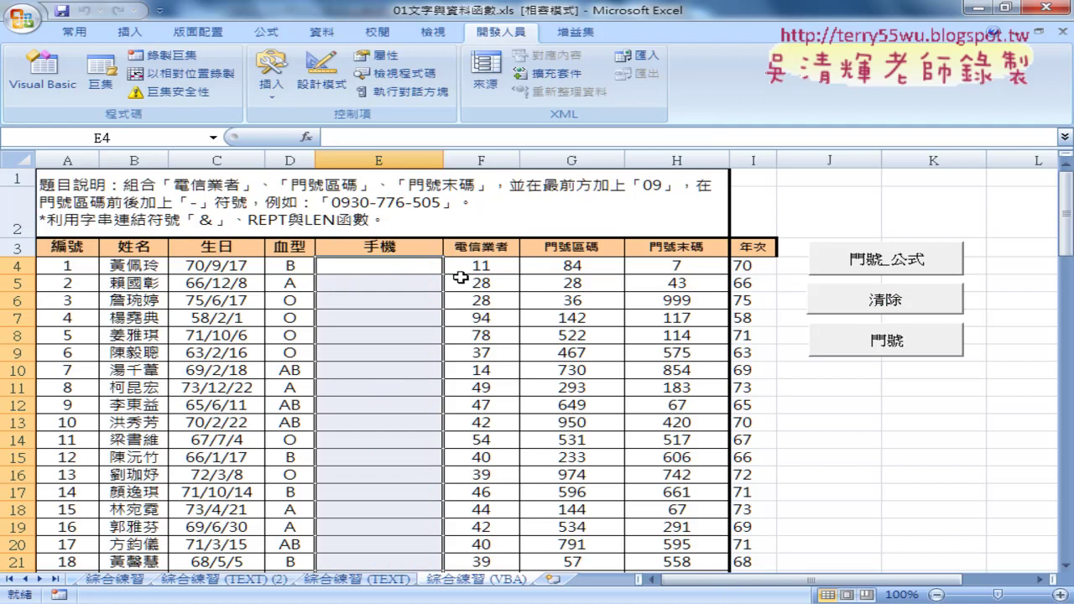
pyautogui.click(307, 137)
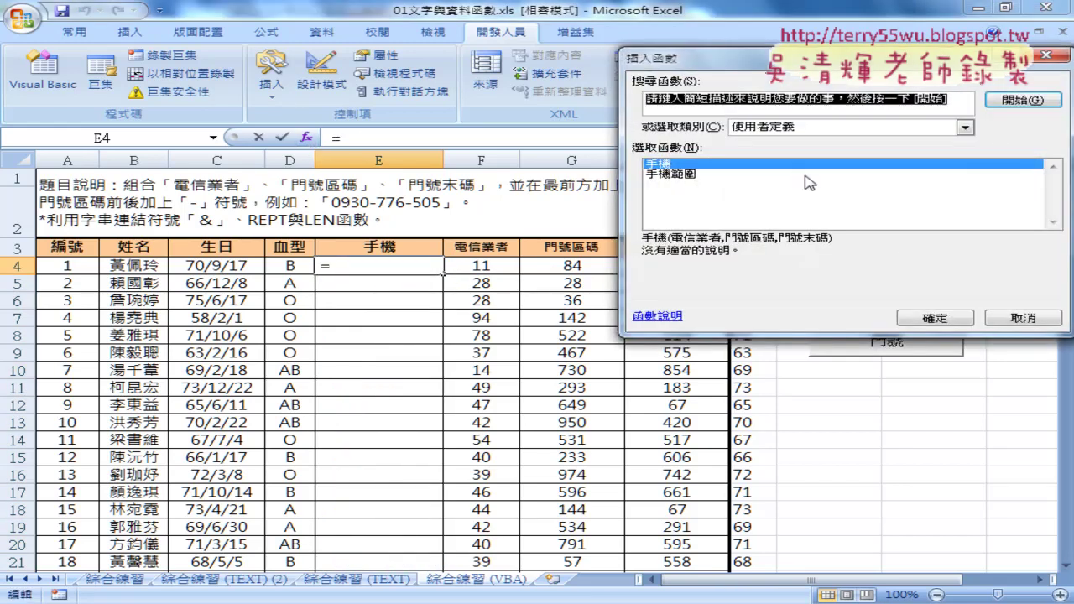
pyautogui.click(819, 127)
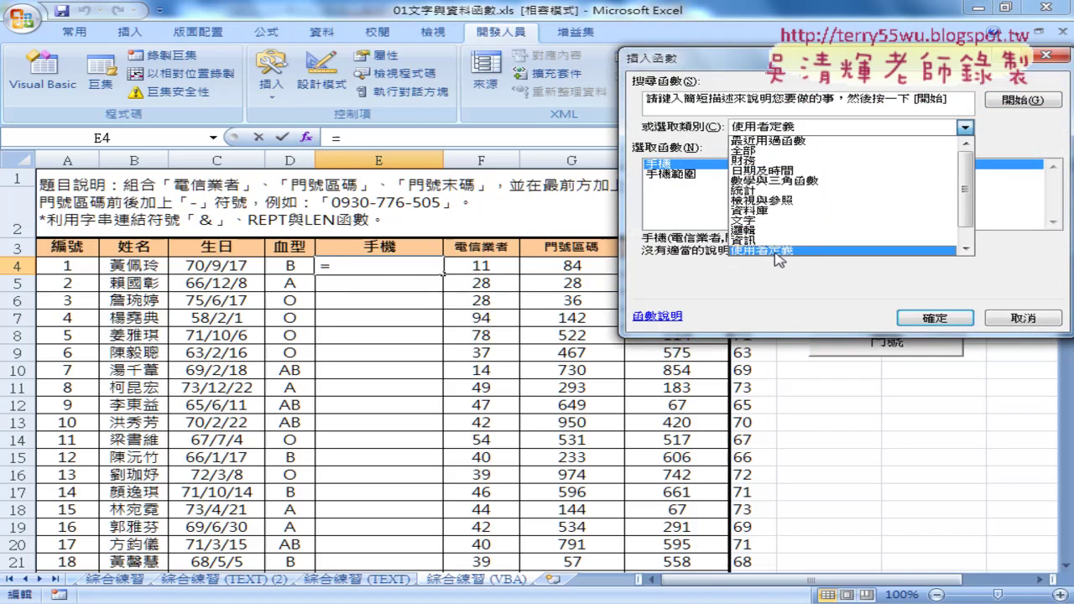
pyautogui.click(779, 251)
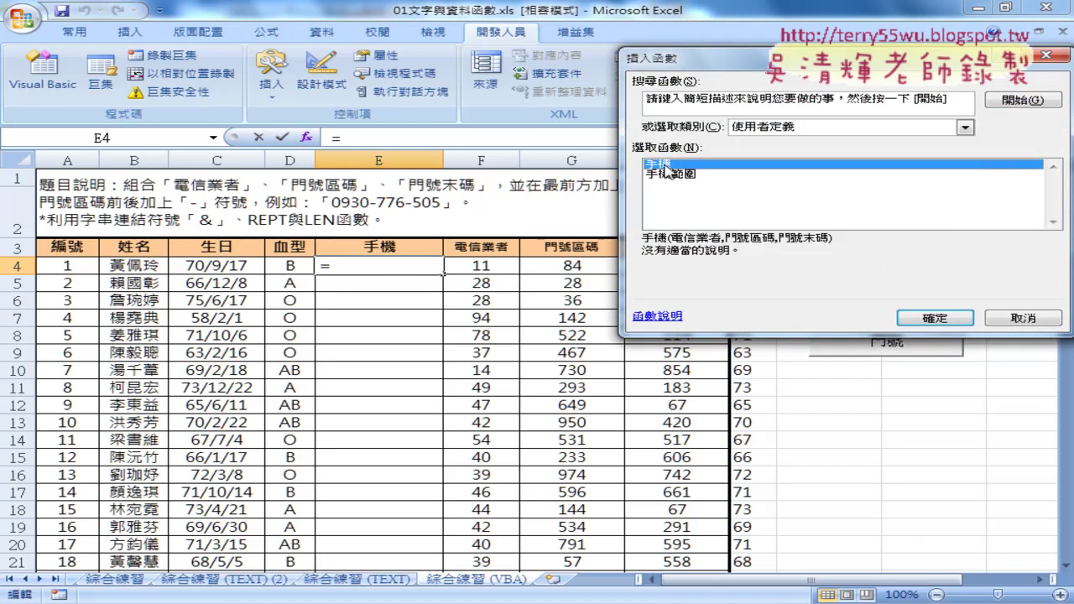
pyautogui.click(670, 175)
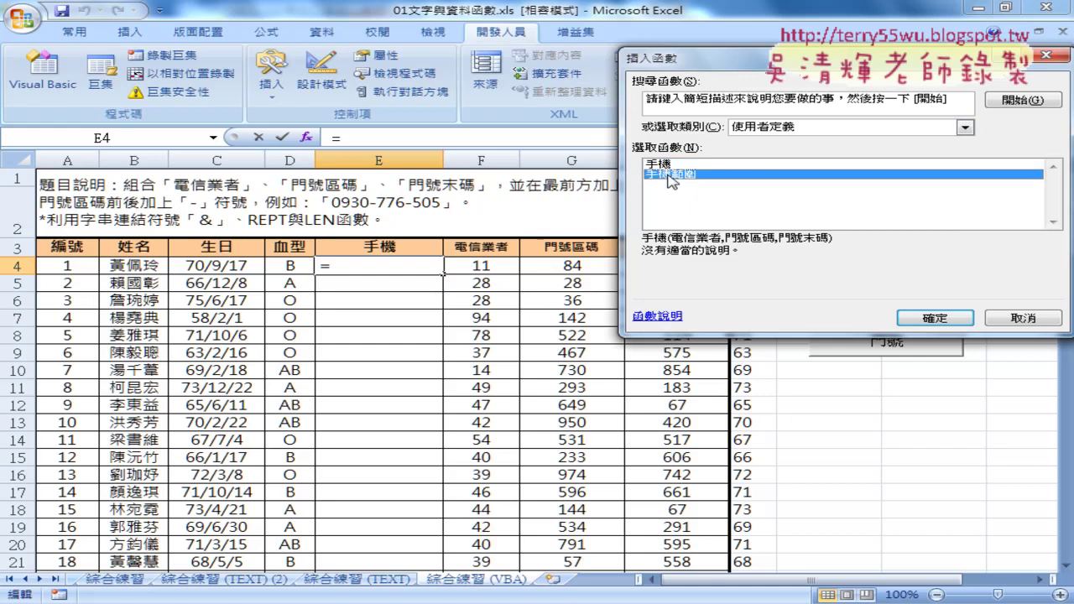
# - Enter =手機範圍(F4:H4) in E4 and fill it down column E
pyautogui.click(934, 319)
pyautogui.moveTo(667, 124); pyautogui.dragTo(595, 333)
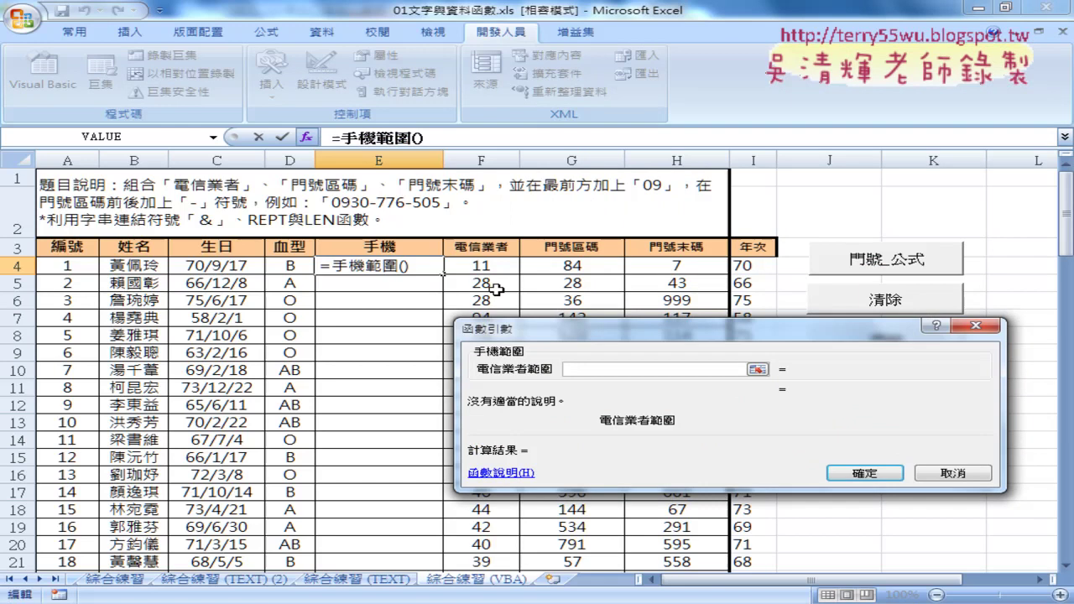
pyautogui.moveTo(480, 266); pyautogui.dragTo(674, 271)
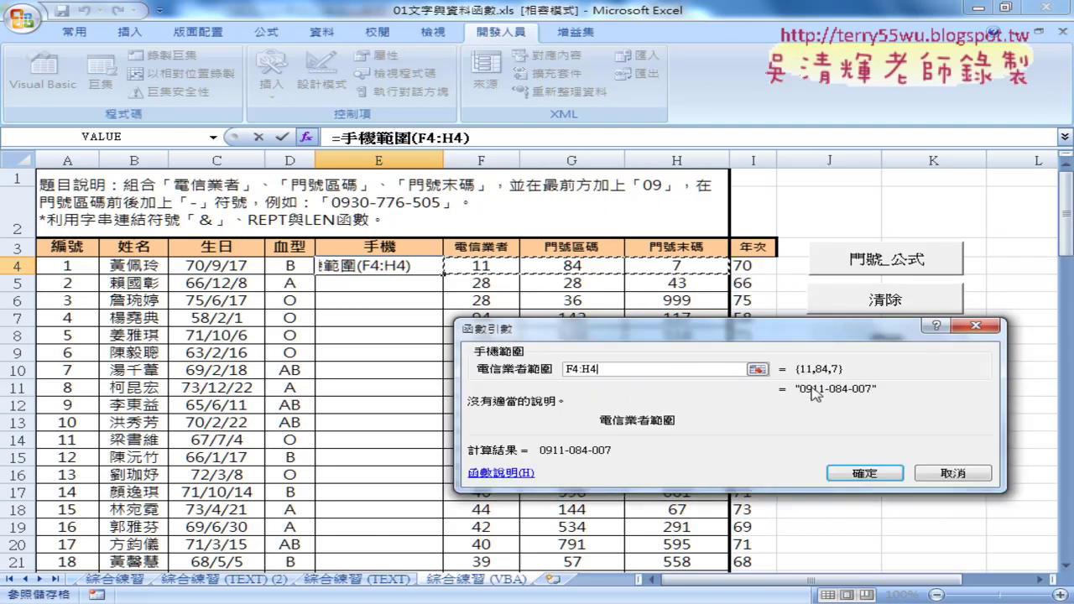
pyautogui.click(864, 473)
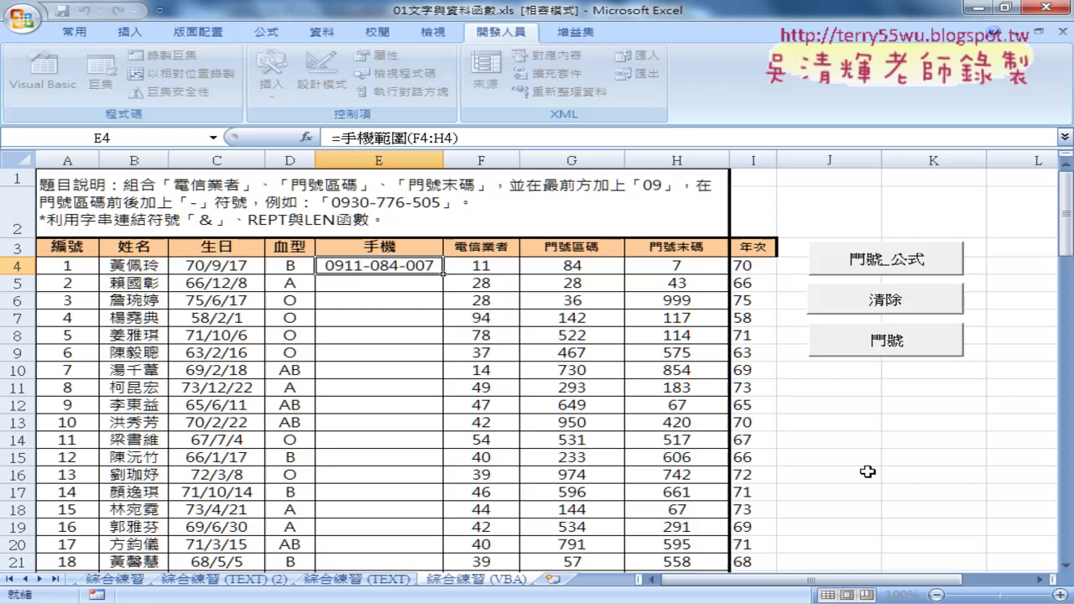
pyautogui.doubleClick(440, 272)
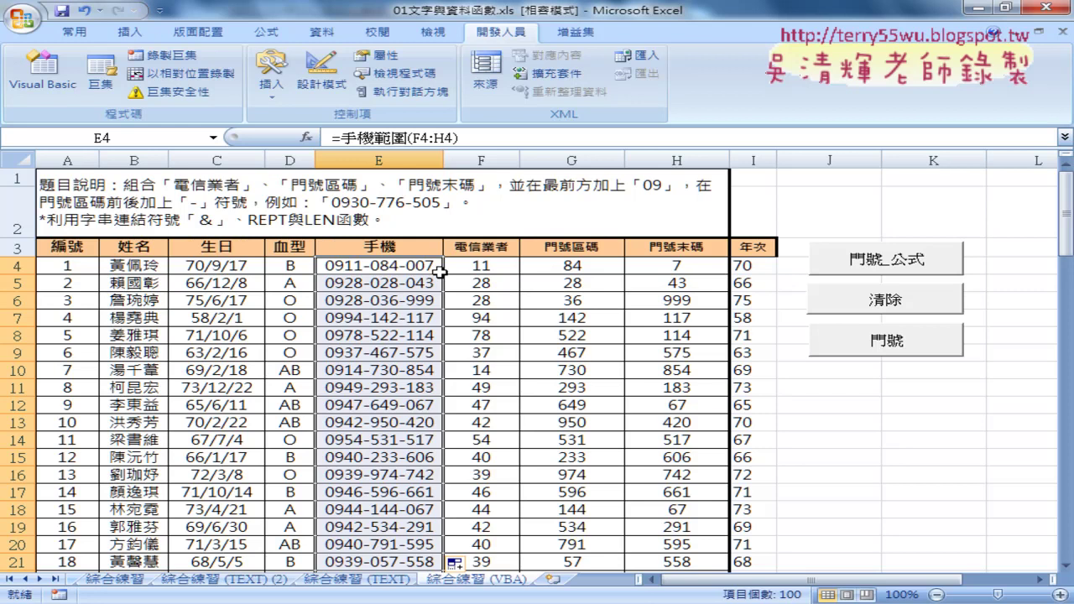
# - In Module2, delete the blank lines and the whole 手機範圍 function
pyautogui.click(60, 86)
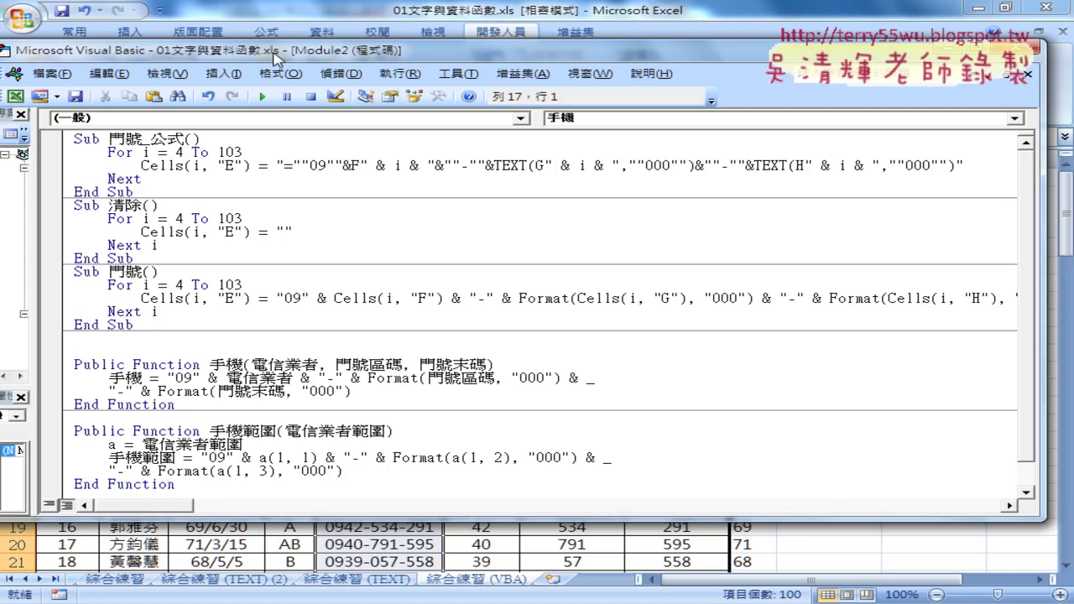
pyautogui.moveTo(275, 57); pyautogui.dragTo(490, 52)
pyautogui.scroll(-1, 484, 419)
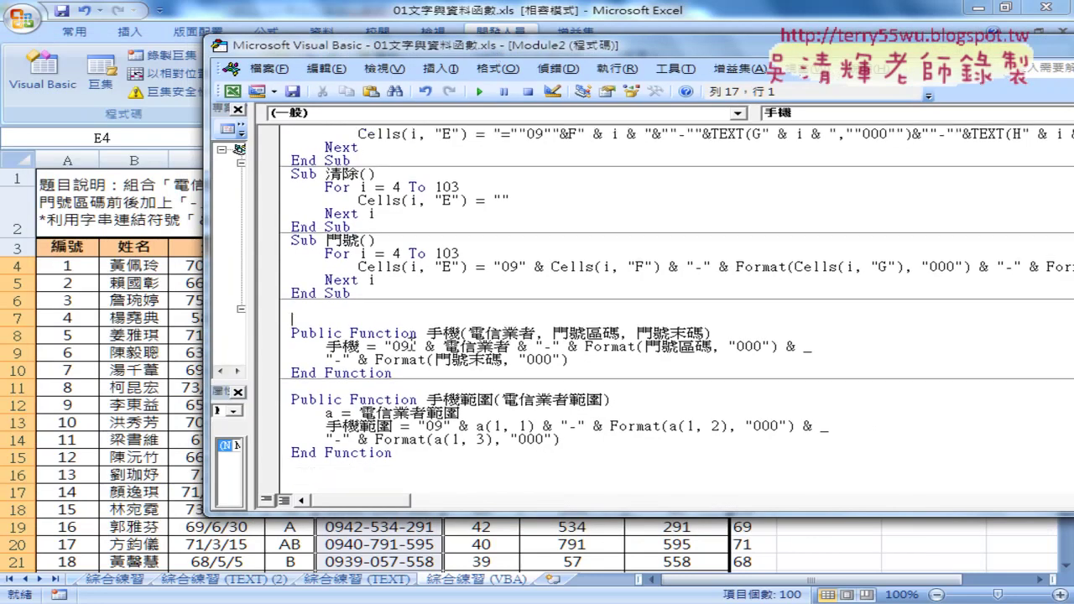
pyautogui.click(343, 305)
pyautogui.press('Delete')
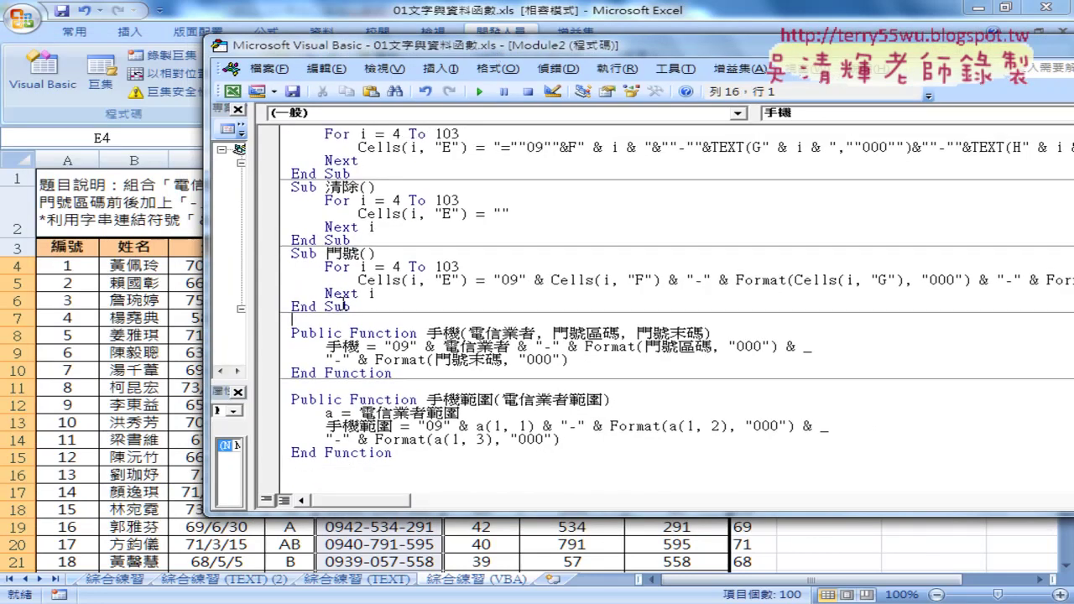
pyautogui.press('Delete')
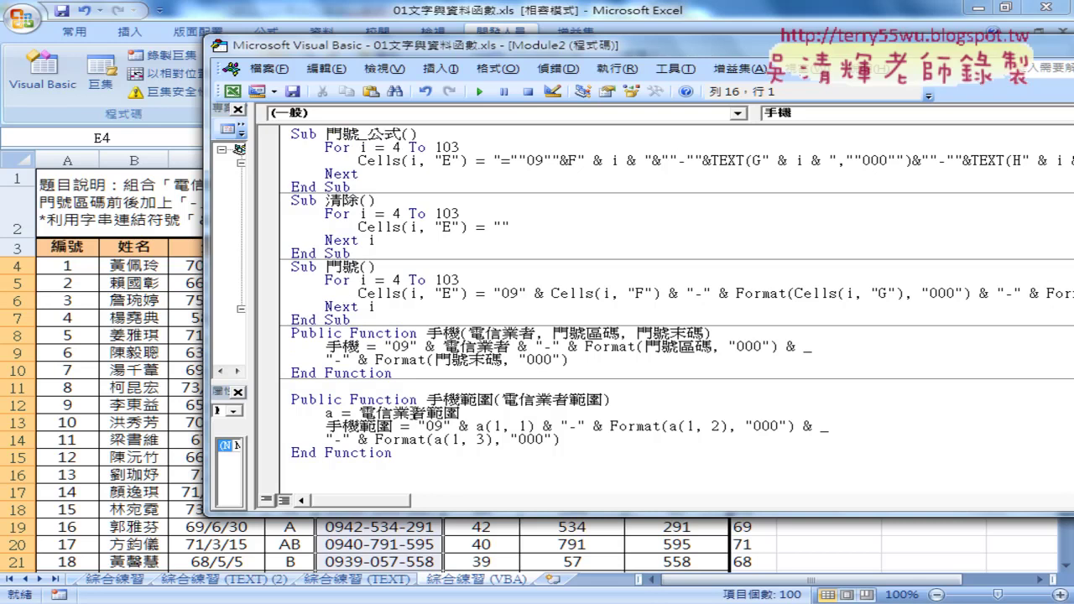
pyautogui.moveTo(391, 453); pyautogui.dragTo(287, 391)
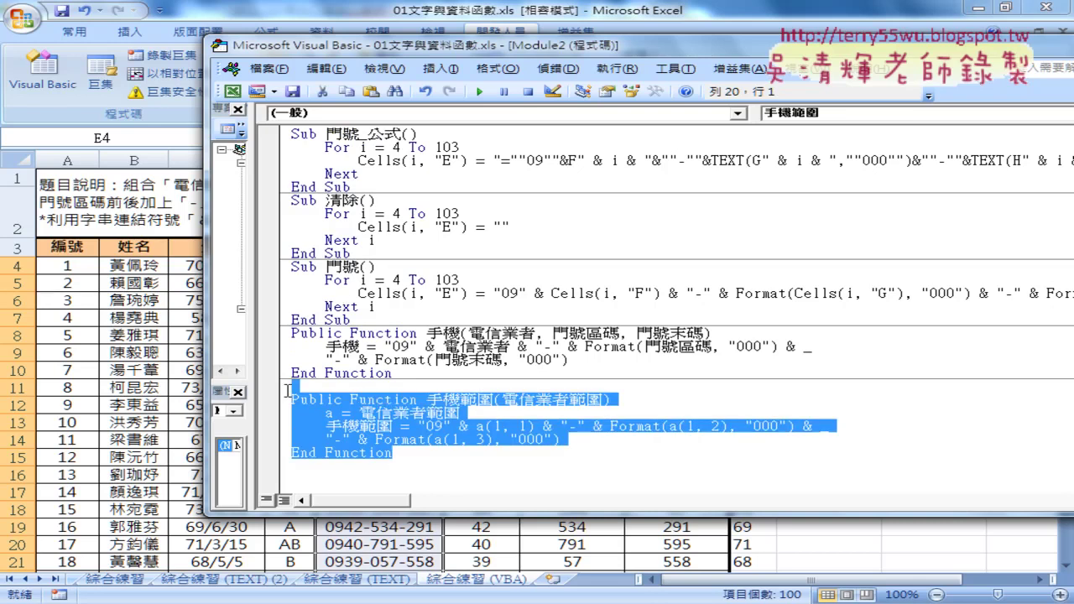
pyautogui.press('Delete')
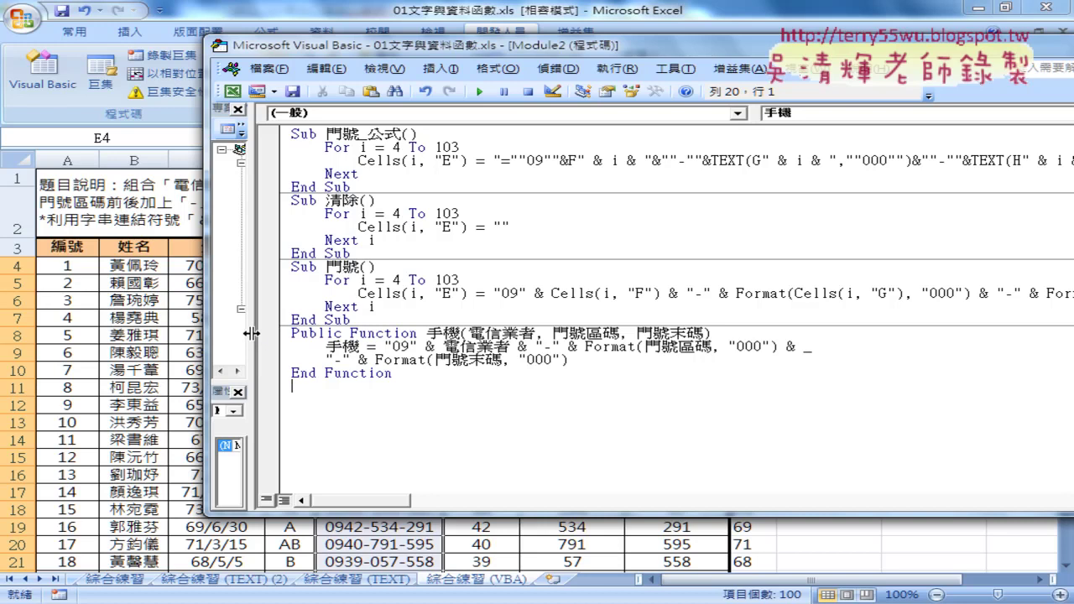
# - Delete the old 手機 function through End Function and return to Excel with Alt+F11
pyautogui.moveTo(252, 331); pyautogui.dragTo(324, 337)
pyautogui.doubleClick(489, 333)
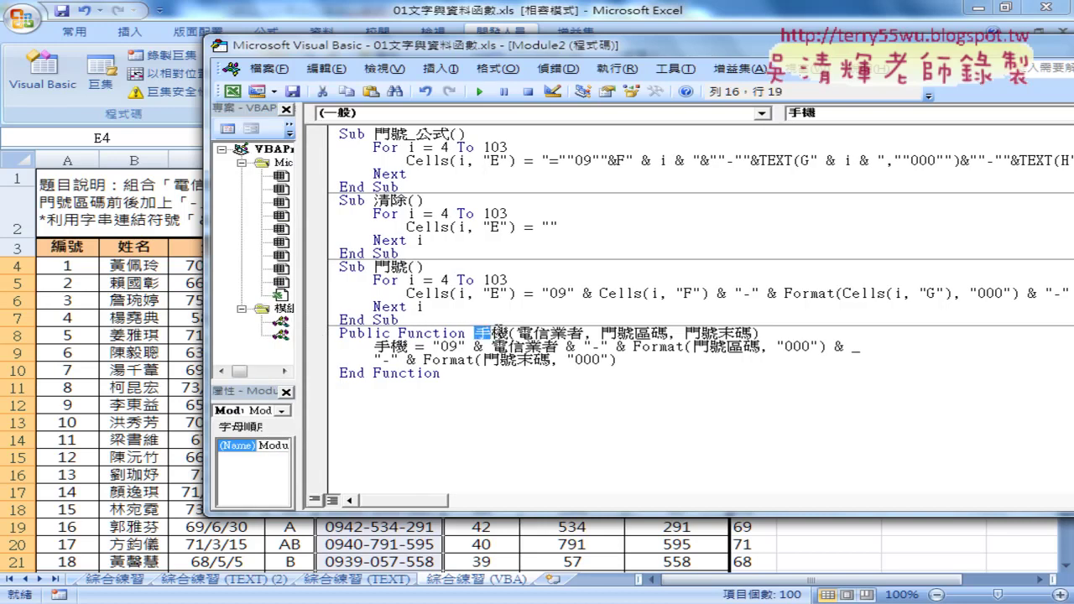
pyautogui.rightClick(503, 334)
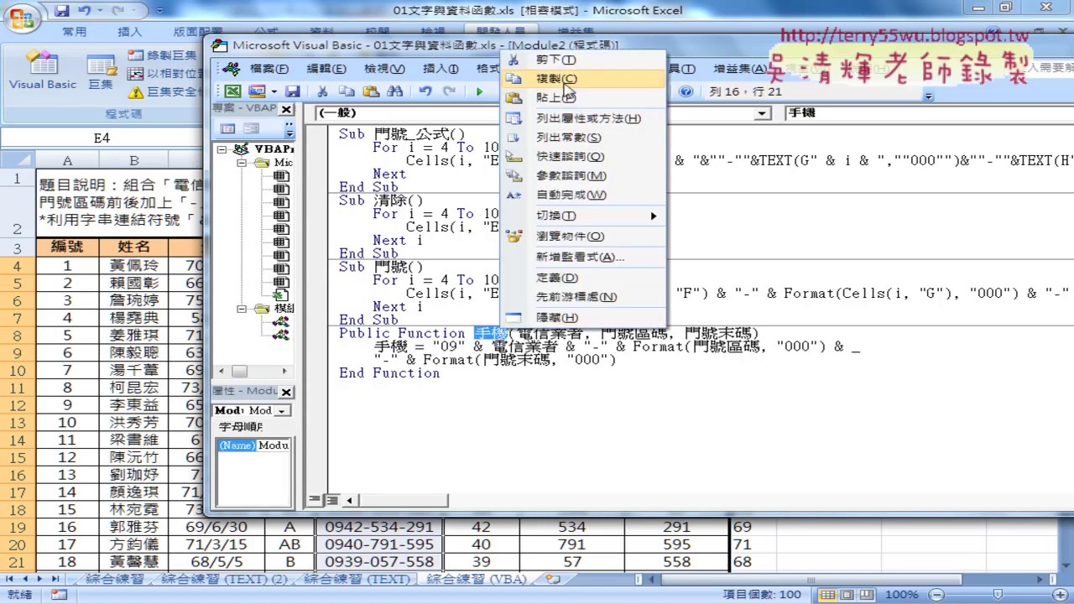
pyautogui.click(484, 375)
pyautogui.moveTo(483, 375); pyautogui.dragTo(338, 334)
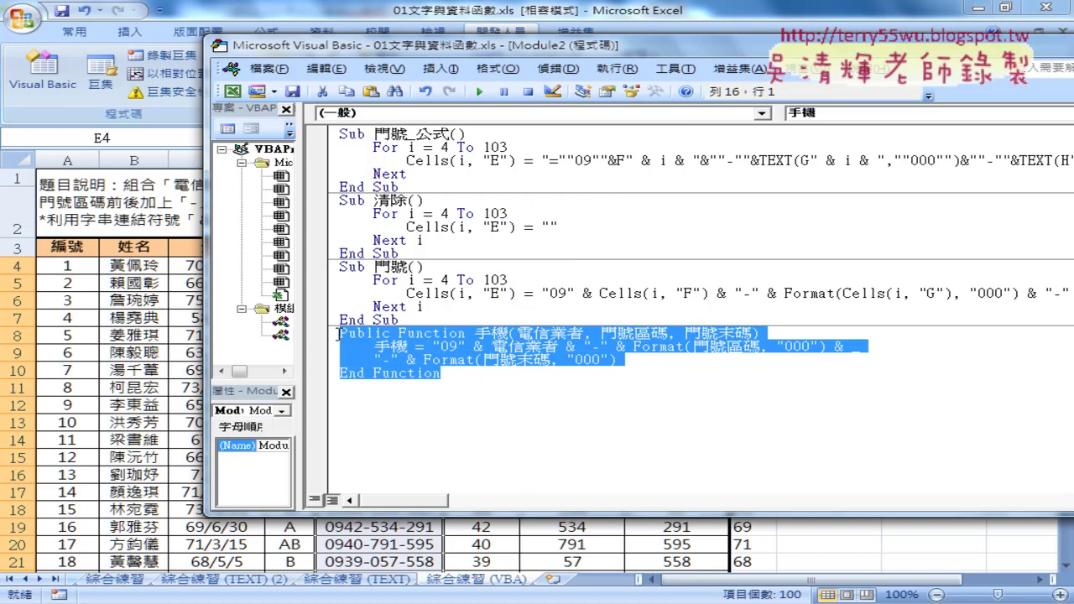
pyautogui.press('Delete')
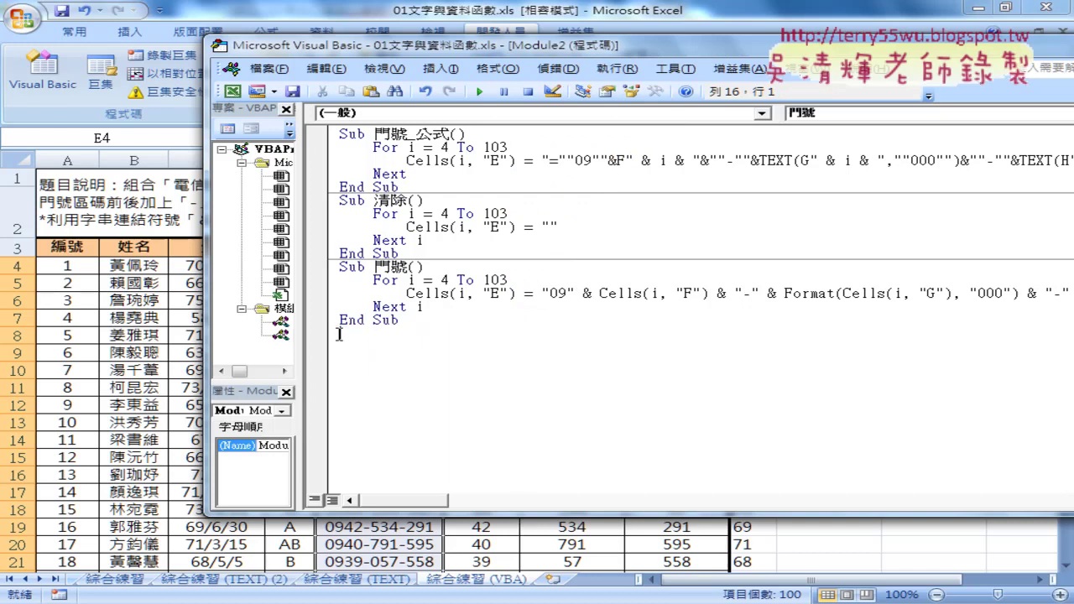
pyautogui.hotkey('alt', 'F11')
# - Delete the phone formulas from E4 onward, then browse and cancel the Insert Function dialog
pyautogui.click(414, 269)
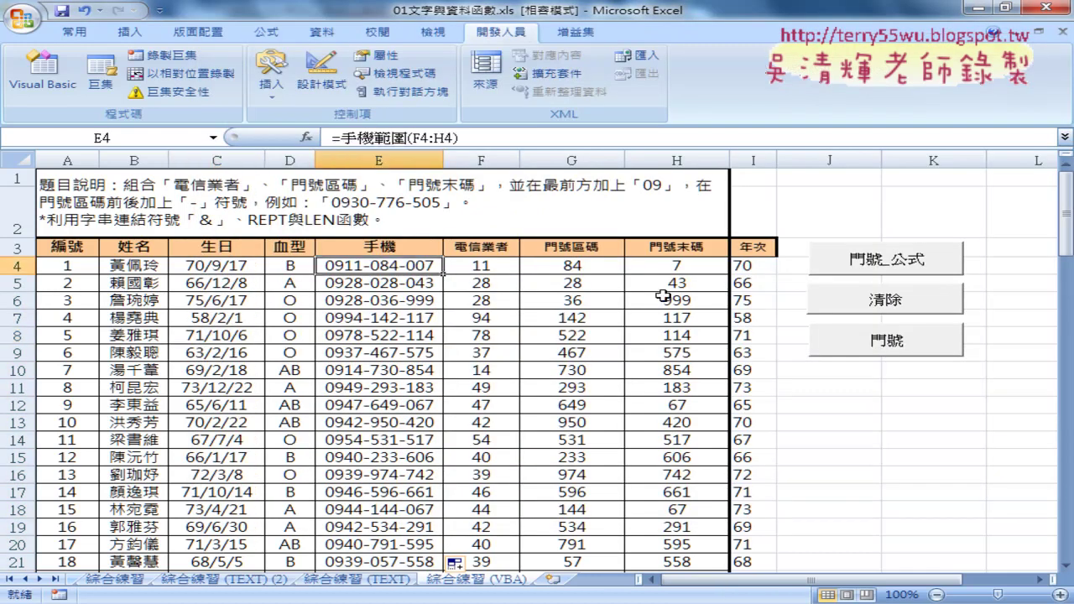
pyautogui.press('Delete')
pyautogui.write('=')
pyautogui.hotkey('shift', 'F3')
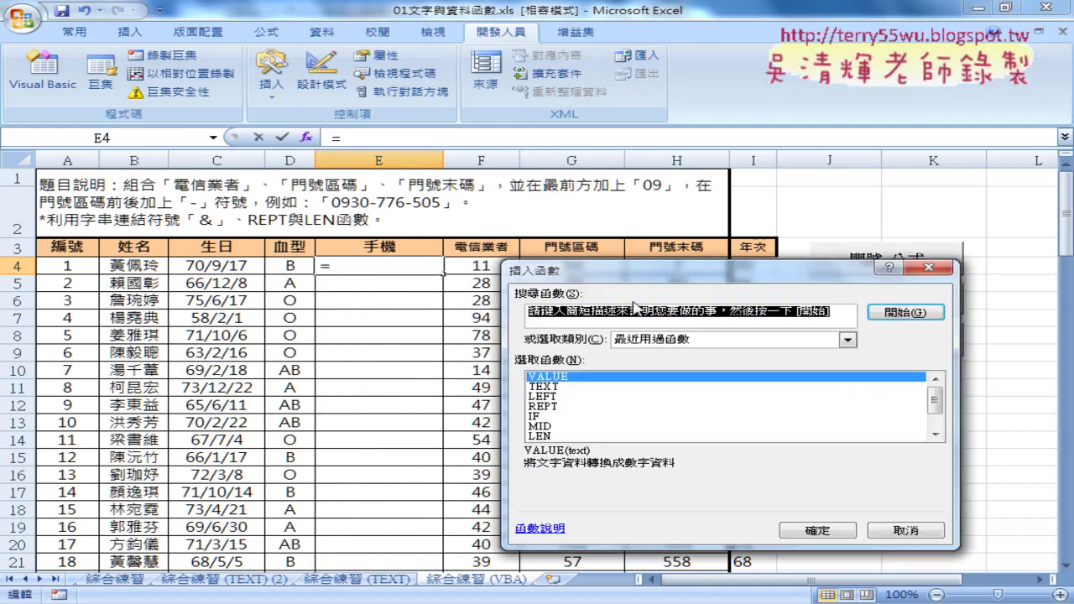
pyautogui.moveTo(637, 270); pyautogui.dragTo(569, 150)
pyautogui.click(780, 220)
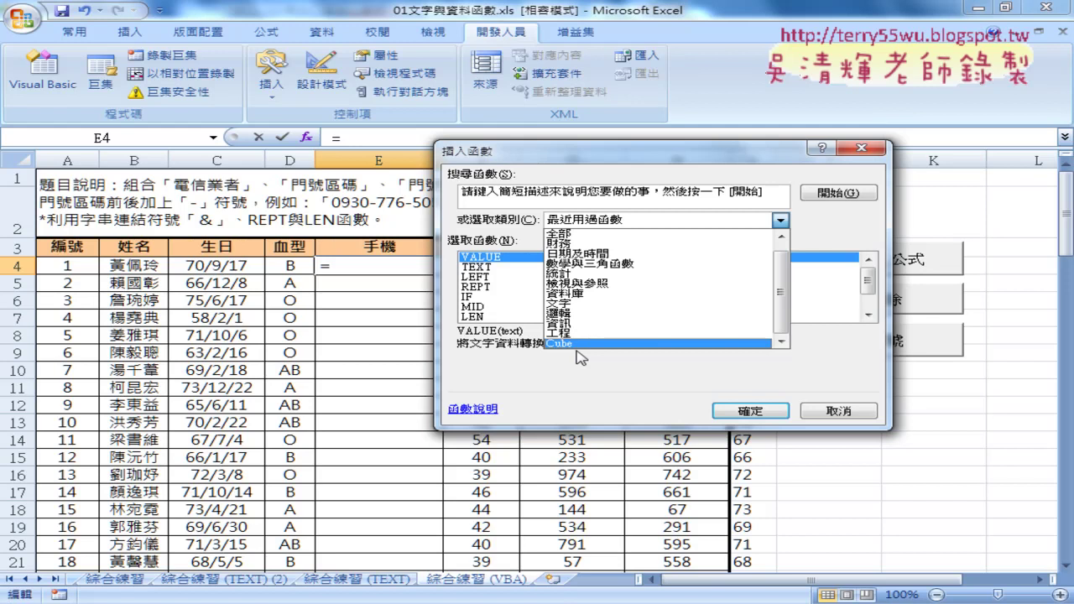
pyautogui.click(839, 411)
# - Use Insert > Procedure to create a Public Function named 手機 in Module2
pyautogui.click(42, 71)
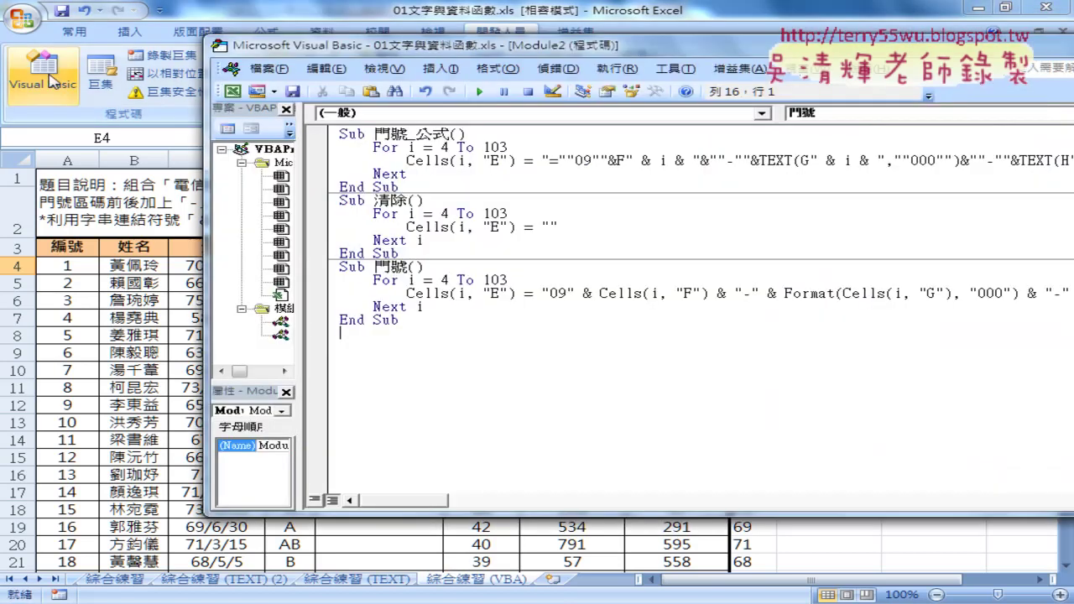
pyautogui.click(440, 68)
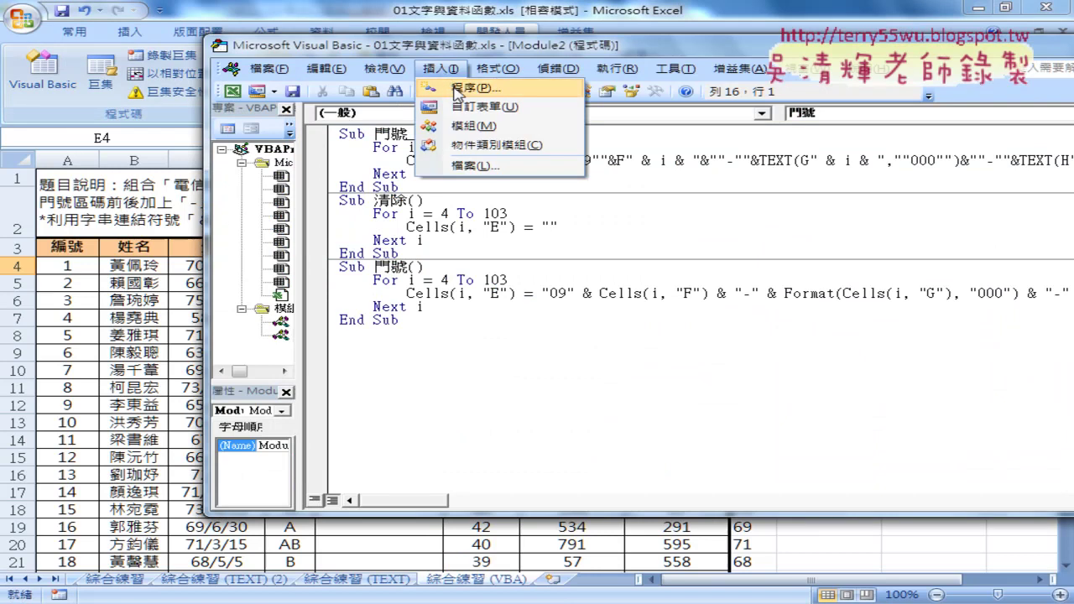
pyautogui.click(463, 91)
pyautogui.rightClick(469, 167)
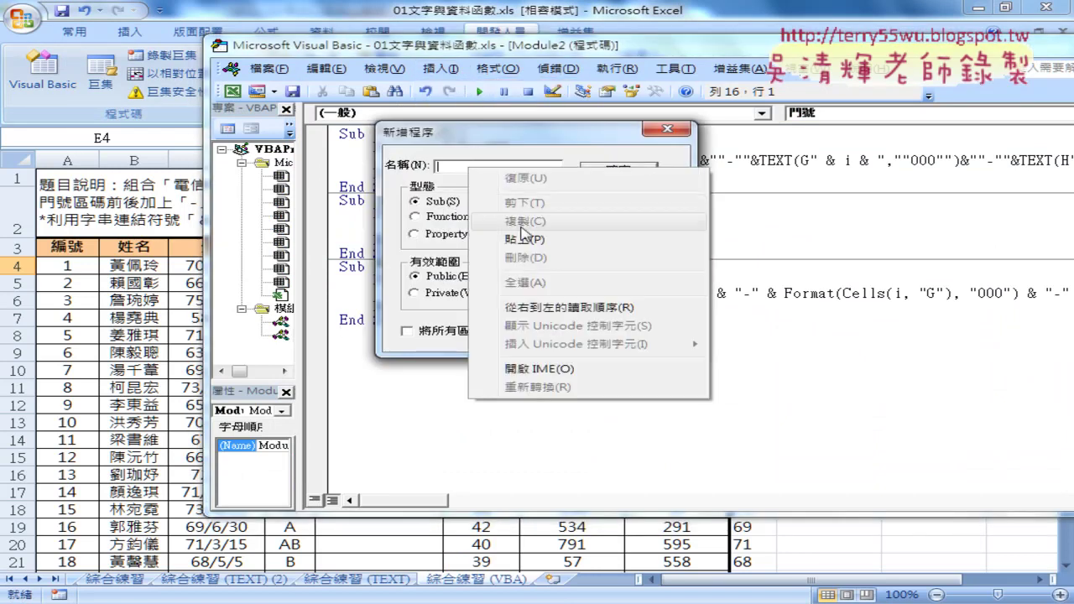
pyautogui.click(533, 240)
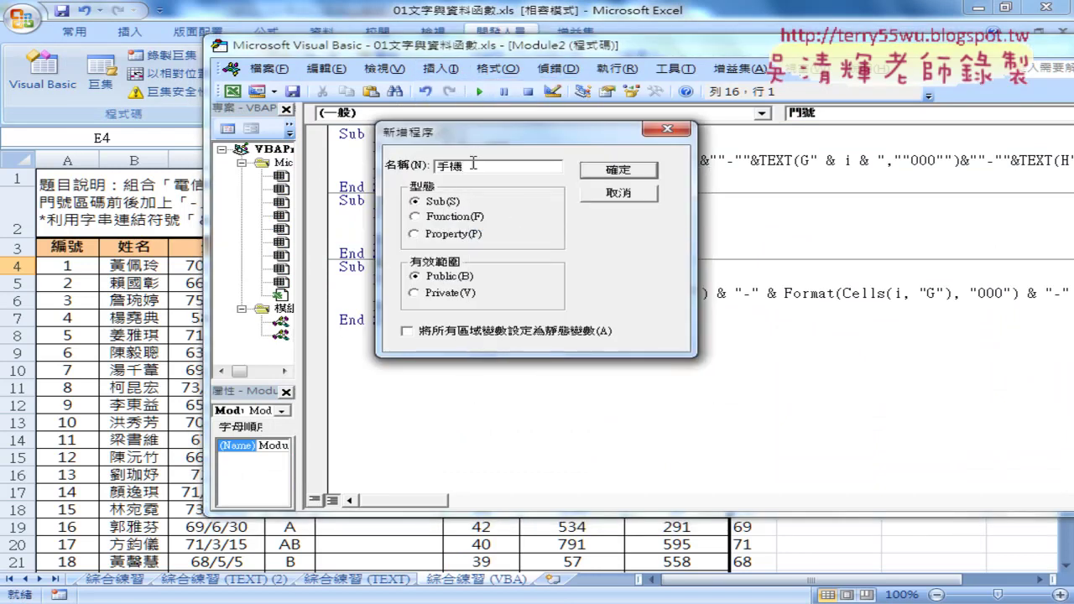
pyautogui.moveTo(495, 141); pyautogui.dragTo(542, 115)
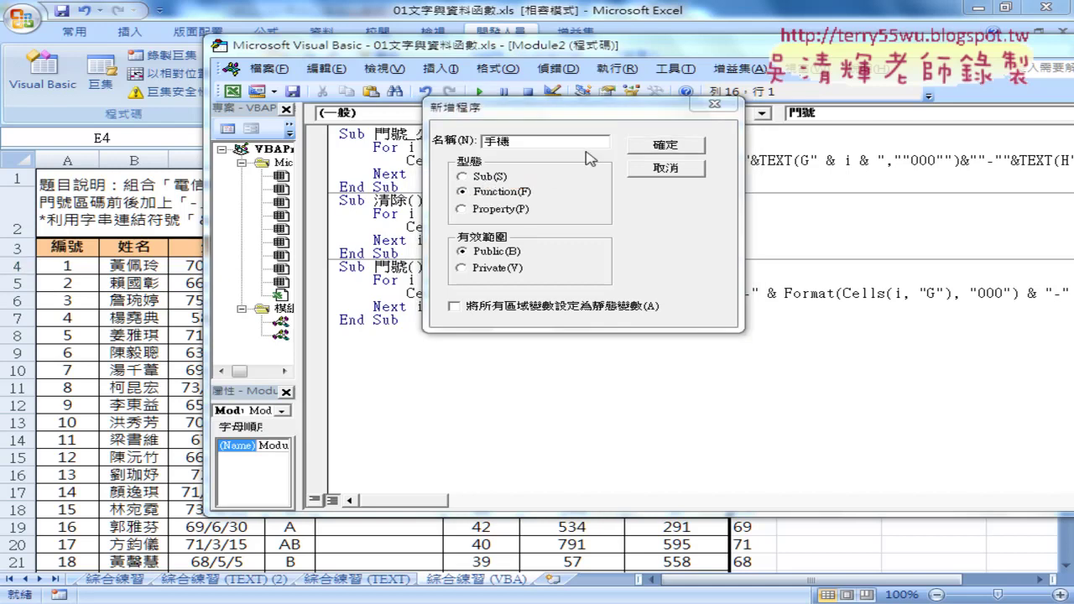
pyautogui.click(625, 146)
# - Delete the blank lines above Public Function 手機() and select its empty parentheses
pyautogui.moveTo(509, 55); pyautogui.dragTo(671, 41)
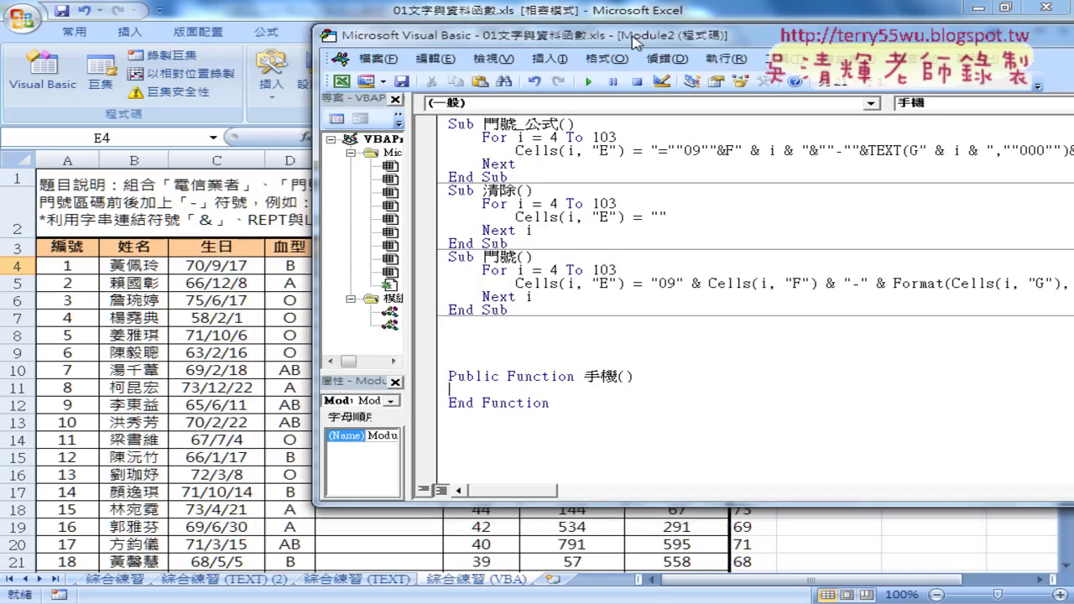
pyautogui.moveTo(542, 320); pyautogui.dragTo(535, 358)
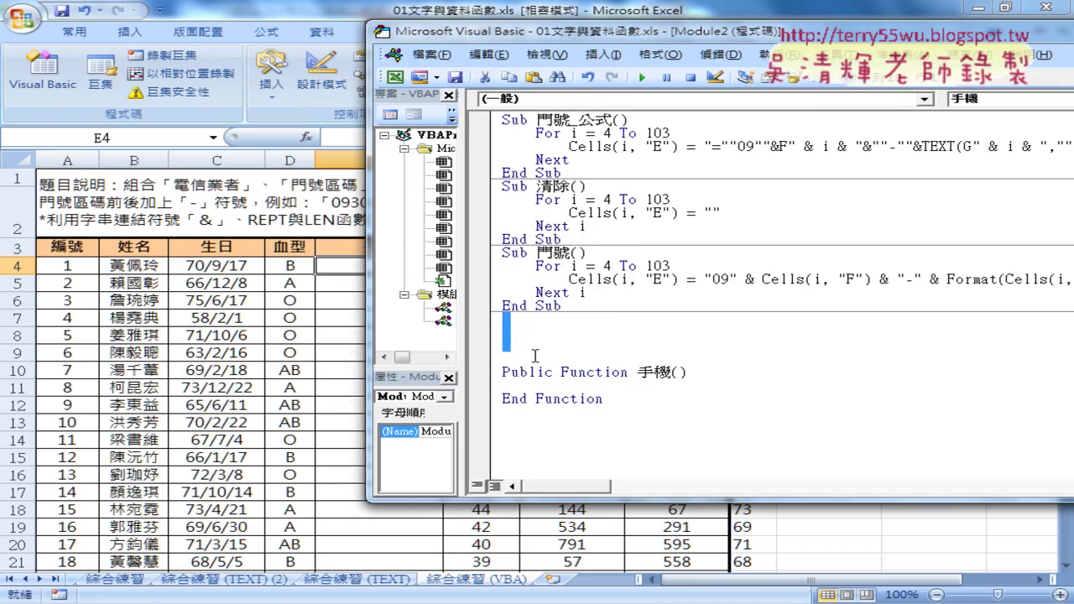
pyautogui.press('Delete')
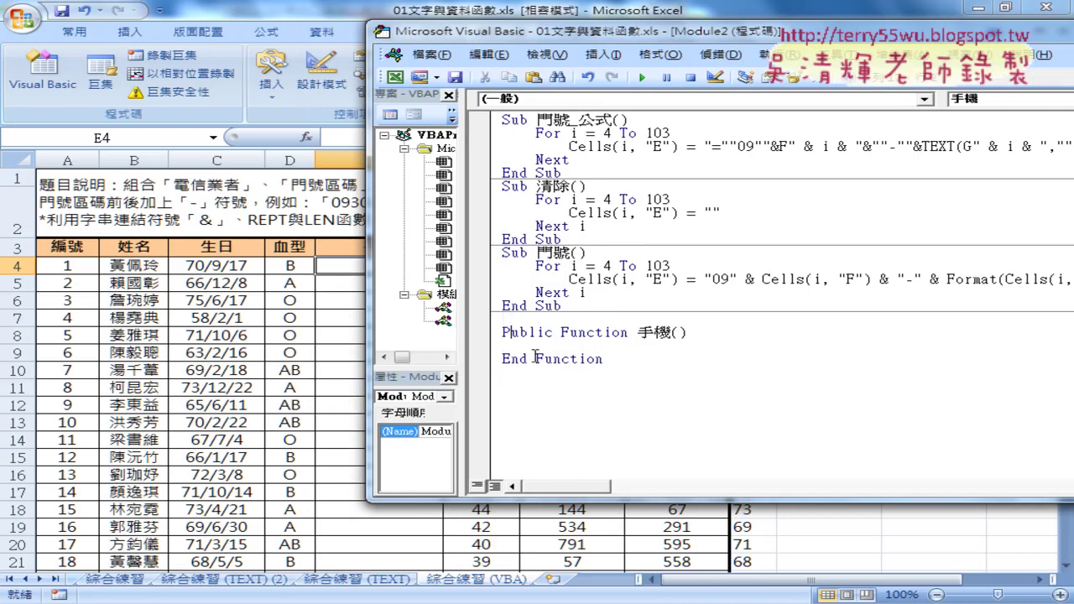
pyautogui.press('Right')
pyautogui.press('Right')
pyautogui.press('Right')
pyautogui.press('Right')
pyautogui.press('Right')
pyautogui.press('Right')
pyautogui.press('Right')
pyautogui.press('Right')
pyautogui.press('Right')
pyautogui.press('Right')
pyautogui.press('Left')
pyautogui.hotkey('shift', 'End')
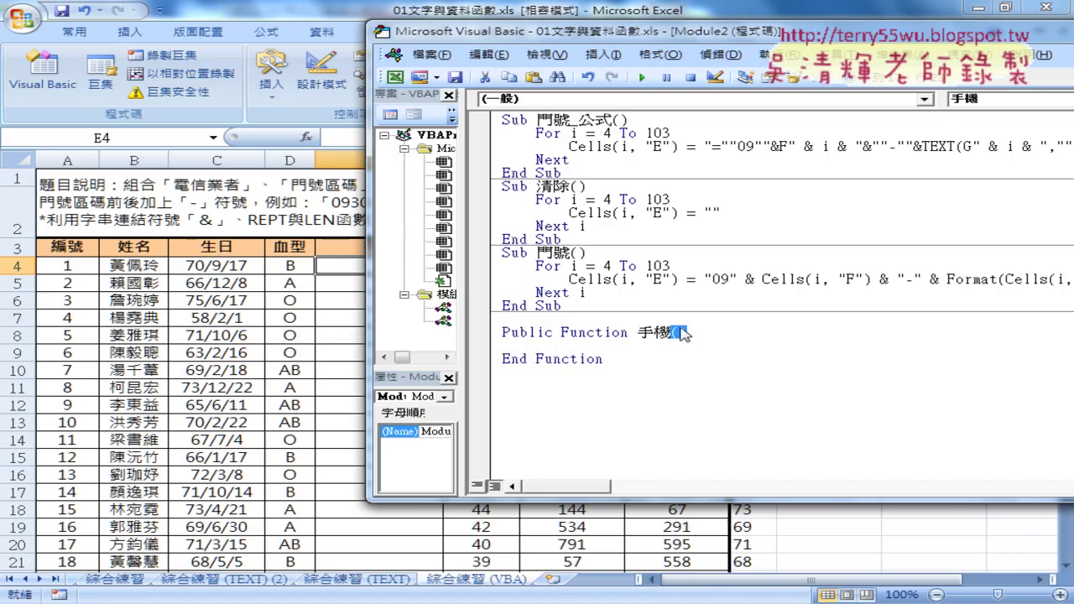
# - In the Excel worksheet, select the header cells F3 through H3
pyautogui.click(337, 269)
pyautogui.click(482, 250)
pyautogui.moveTo(482, 250); pyautogui.dragTo(647, 250)
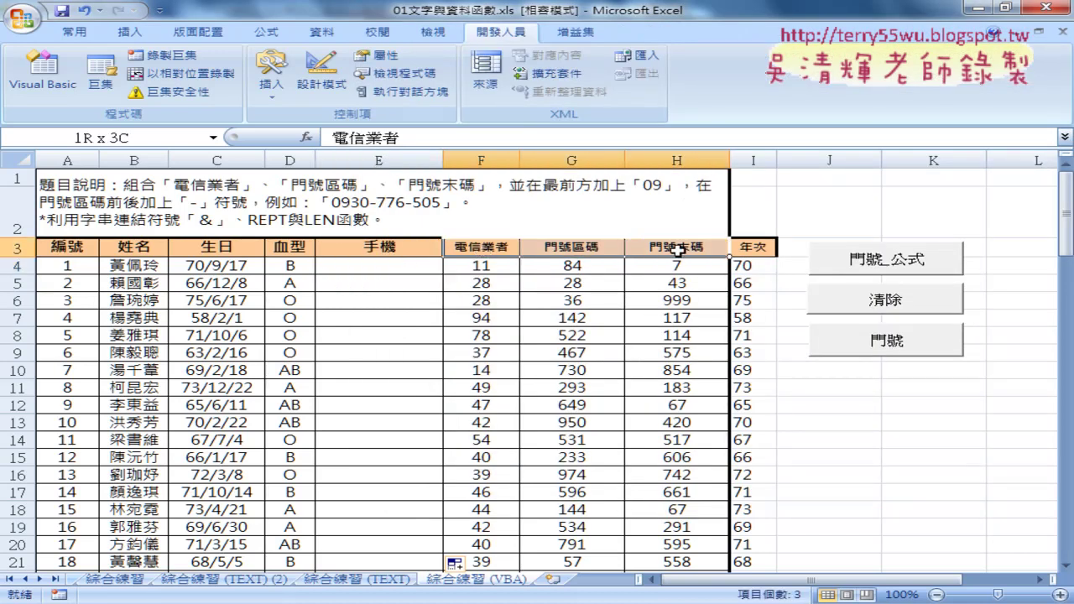
# - Copy the F3:H3 headers and paste them inside 手機's parentheses
pyautogui.rightClick(644, 250)
pyautogui.click(688, 280)
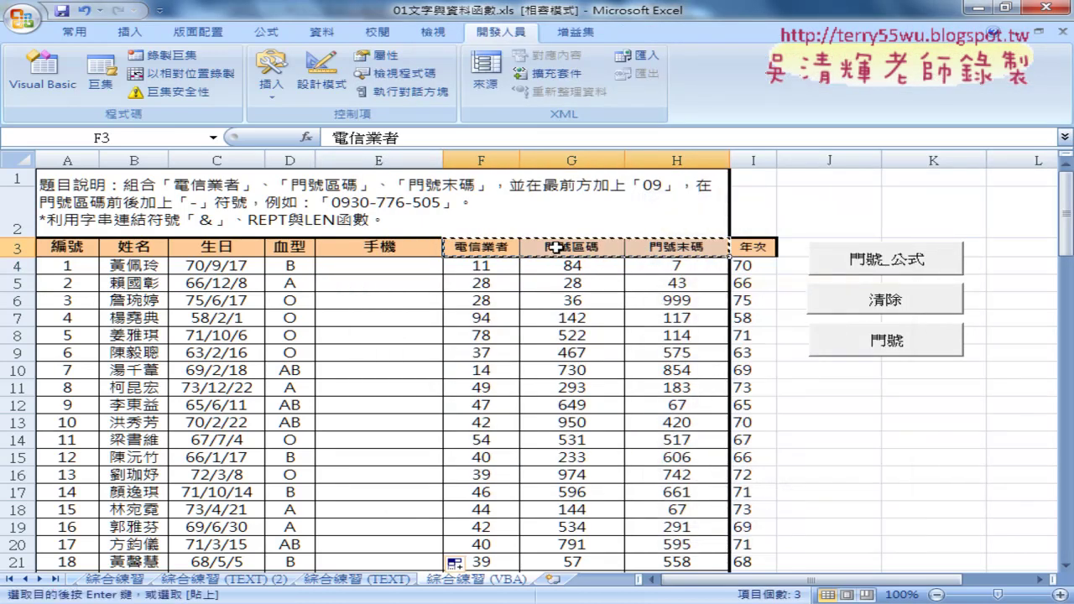
pyautogui.click(42, 86)
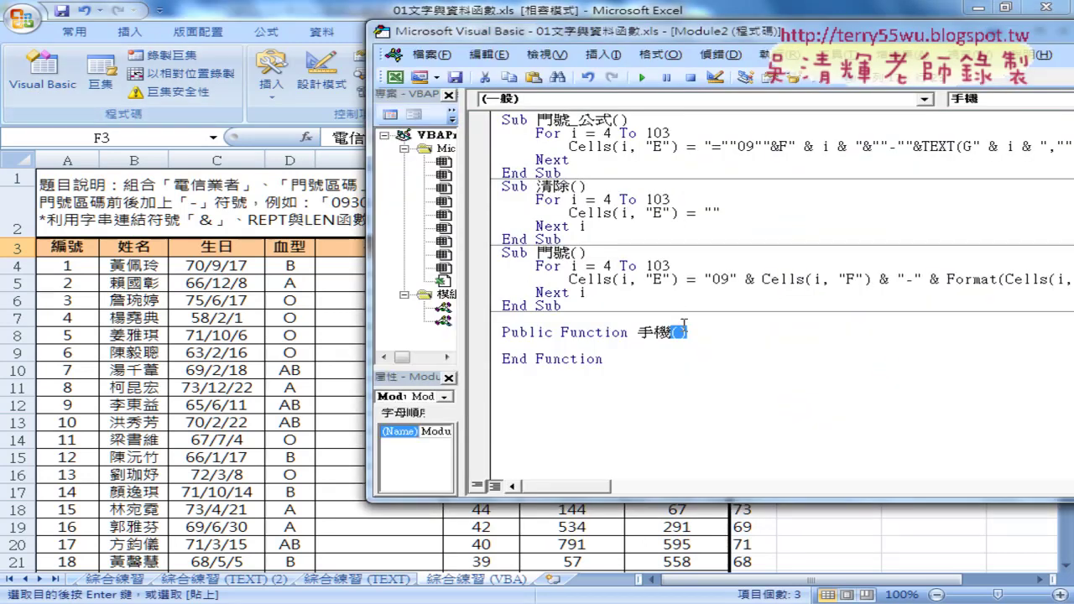
pyautogui.write('()')
pyautogui.hotkey('ctrl', 'v')
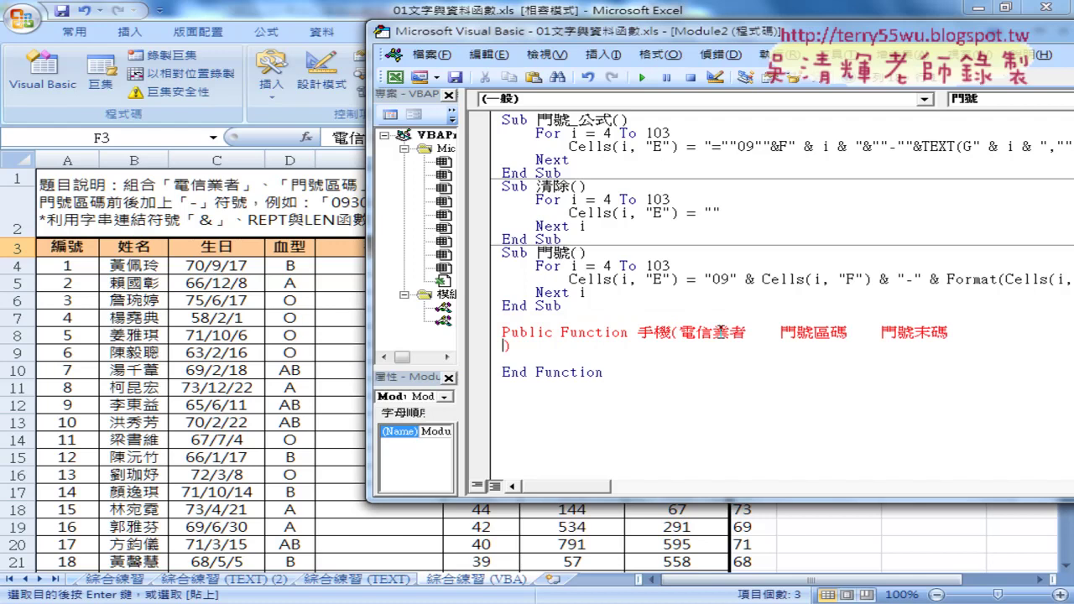
# - Separate 電信業者, 門號區碼, 門號末碼 with commas, close the parenthesis, and start the body
pyautogui.press('Left')
pyautogui.press('Left')
pyautogui.press('Left')
pyautogui.press('Left')
pyautogui.press('Left')
pyautogui.press('Left')
pyautogui.press('Left')
pyautogui.press('Left')
pyautogui.press('Left')
pyautogui.press('Delete')
pyautogui.press('Delete')
pyautogui.press('Delete')
pyautogui.press('Delete')
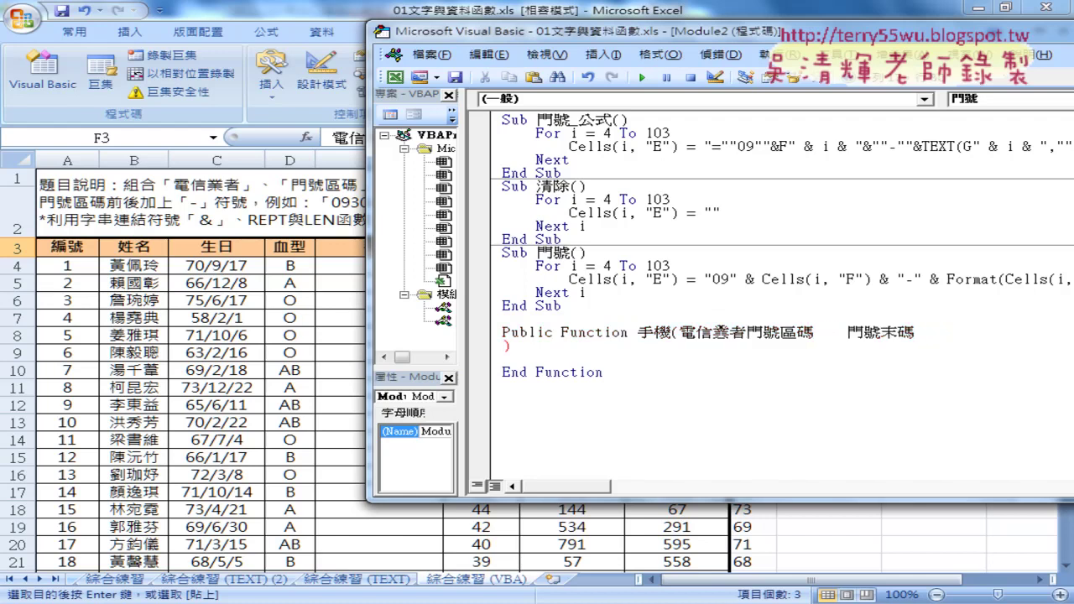
pyautogui.write(',')
pyautogui.press('Right')
pyautogui.press('Right')
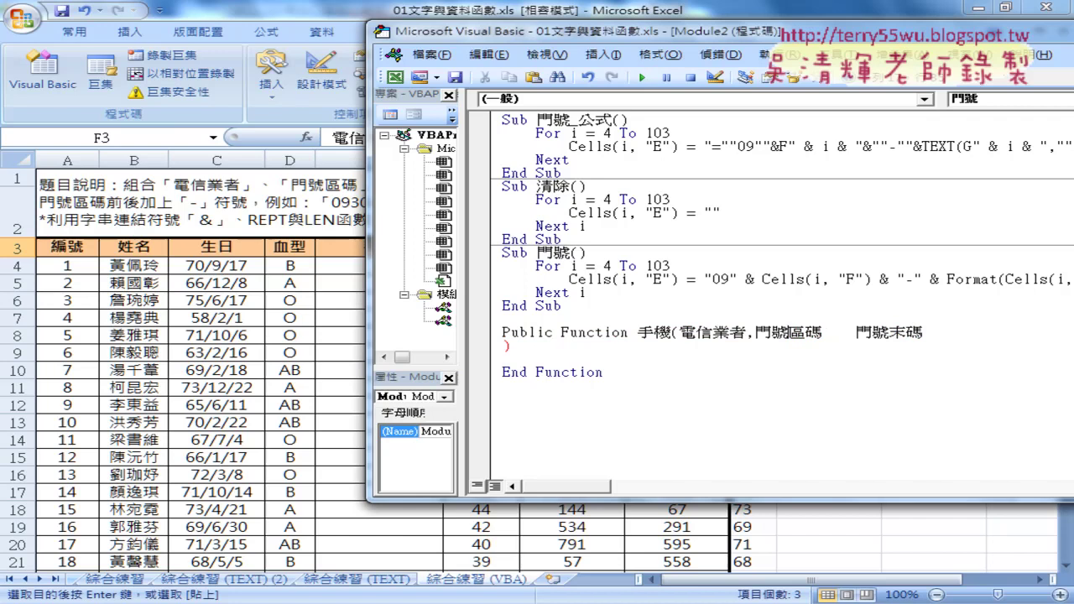
pyautogui.press('Right')
pyautogui.write(',')
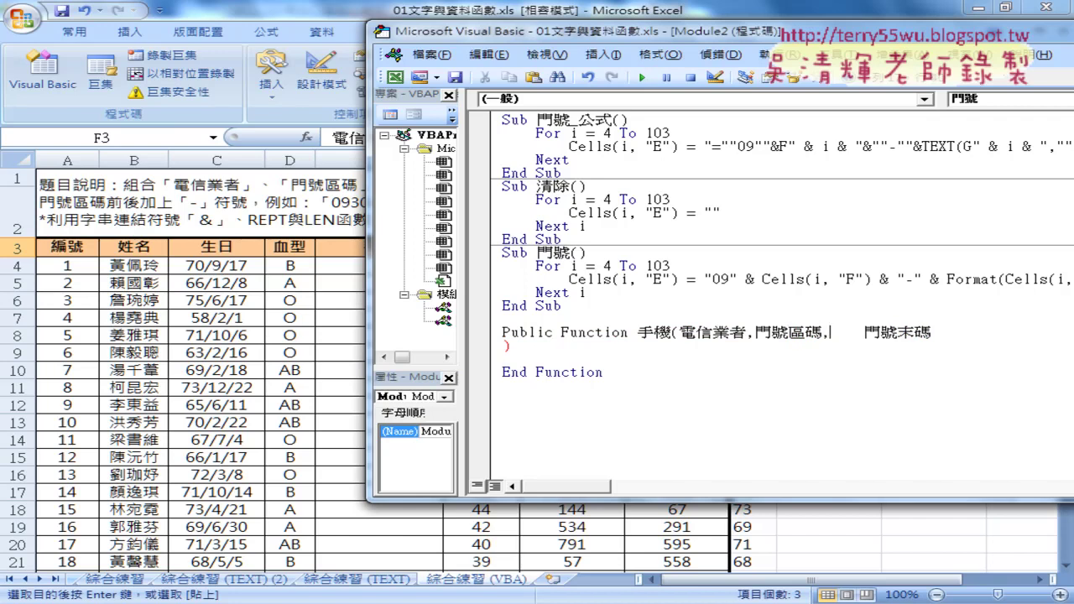
pyautogui.press('Delete')
pyautogui.press('Delete')
pyautogui.press('Delete')
pyautogui.press('End')
pyautogui.press('Delete')
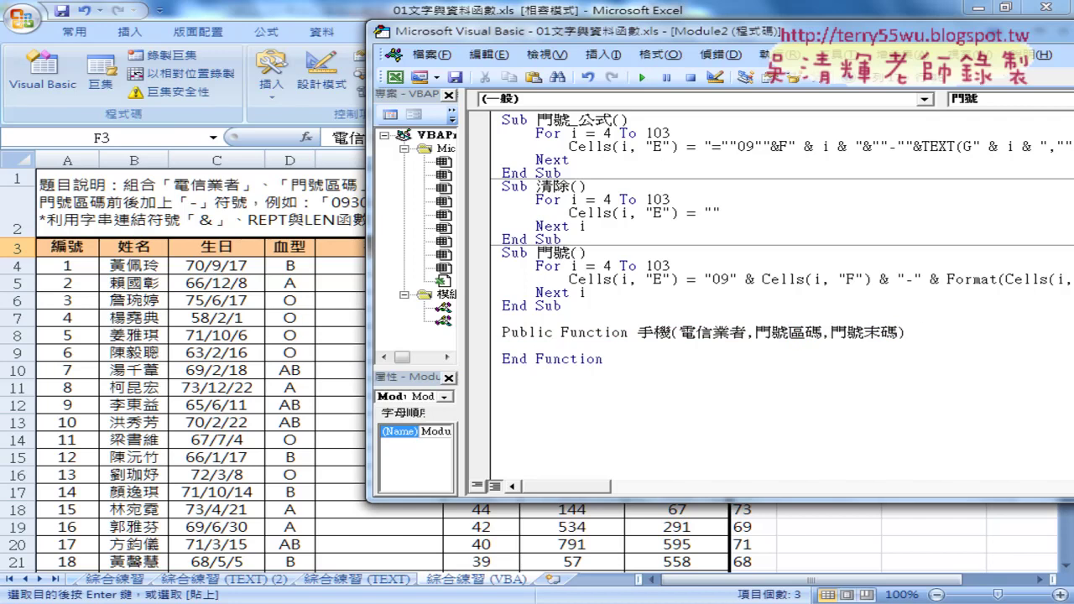
pyautogui.press('Return')
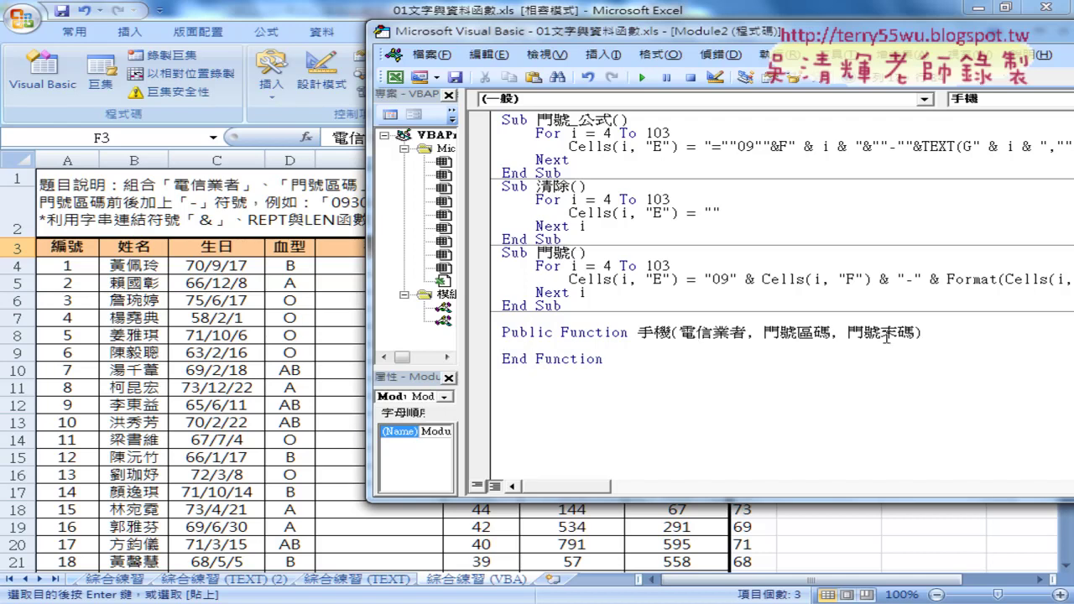
# - Indent the body line and type 手機="09" & to begin the return value
pyautogui.moveTo(679, 333); pyautogui.dragTo(913, 333)
pyautogui.moveTo(678, 41); pyautogui.dragTo(513, 52)
pyautogui.moveTo(471, 339)
pyautogui.mouseDown()
pyautogui.moveTo(506, 340)
pyautogui.moveTo(470, 363)
pyautogui.mouseUp()
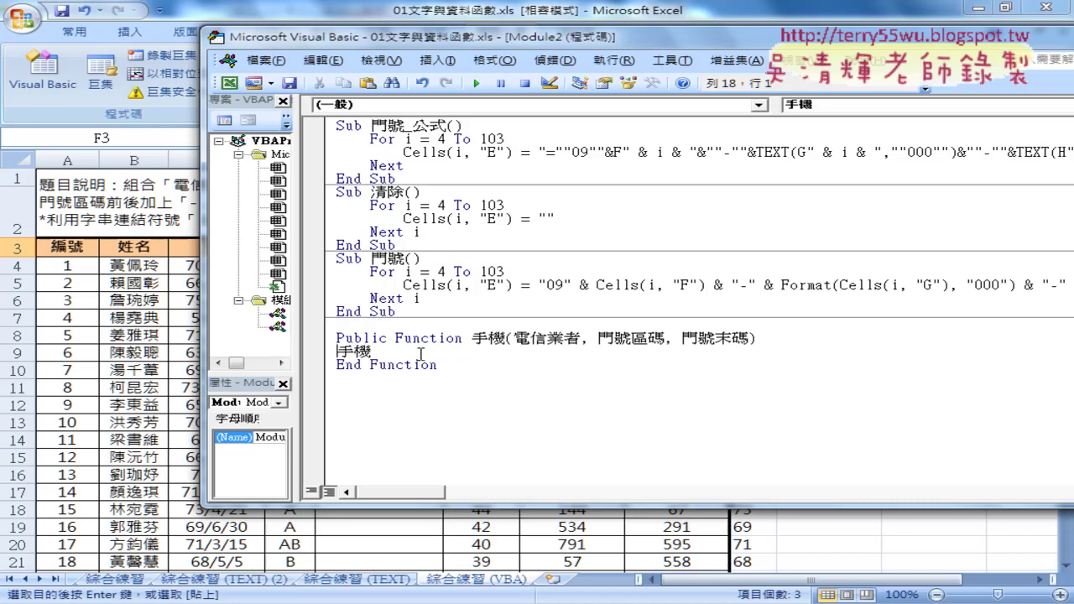
pyautogui.press('Tab')
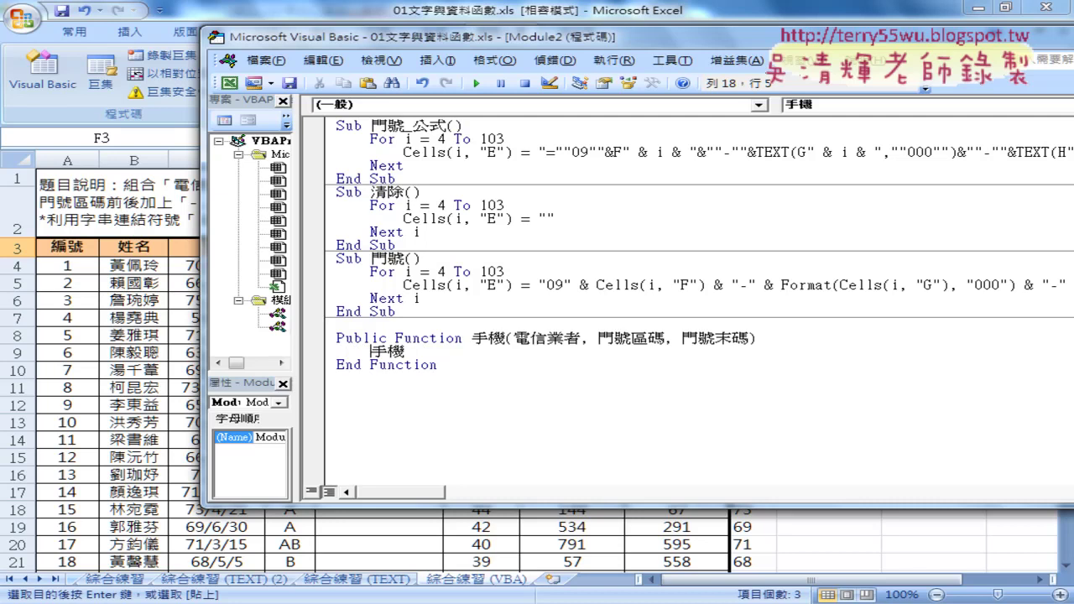
pyautogui.press('Right')
pyautogui.press('Right')
pyautogui.write('=')
pyautogui.write('"')
pyautogui.write('09')
pyautogui.write('"')
pyautogui.write(' &')
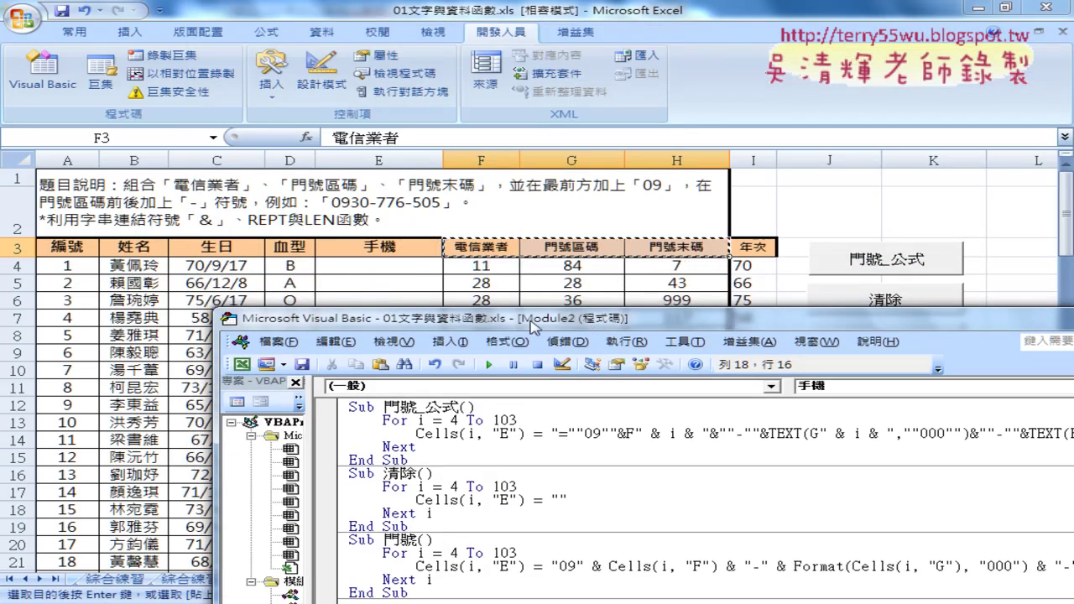
# - Extend the 手機 return line to "09" & 電信業者 & "-" & format(門號區碼,"000"), clearing the compile-error prompts
pyautogui.moveTo(533, 319); pyautogui.dragTo(528, 147)
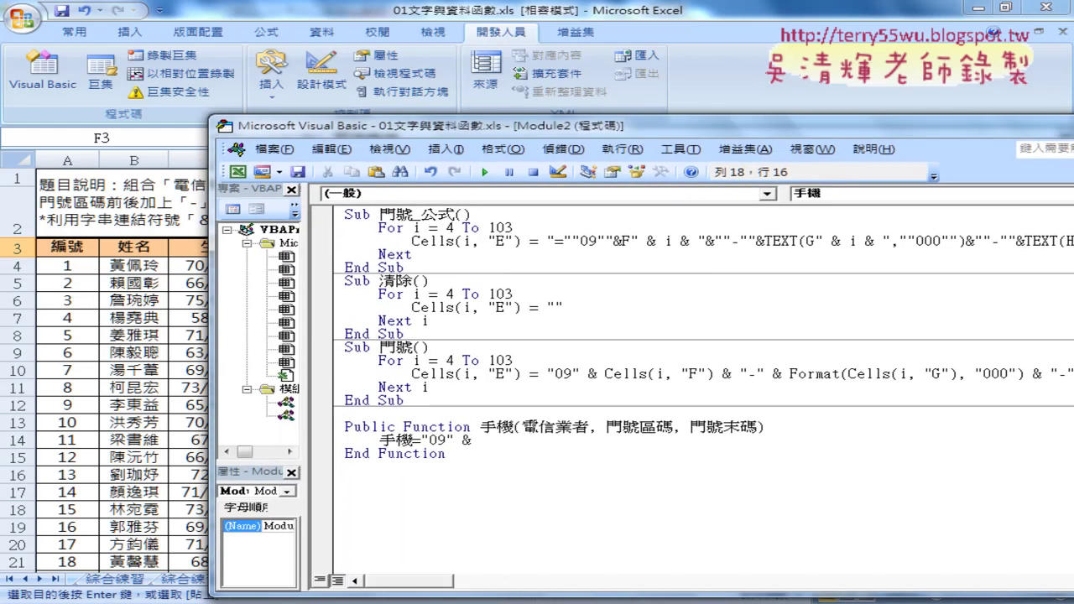
pyautogui.click(538, 419)
pyautogui.press('Return')
pyautogui.moveTo(522, 427)
pyautogui.mouseDown()
pyautogui.moveTo(589, 427)
pyautogui.moveTo(556, 443)
pyautogui.mouseUp()
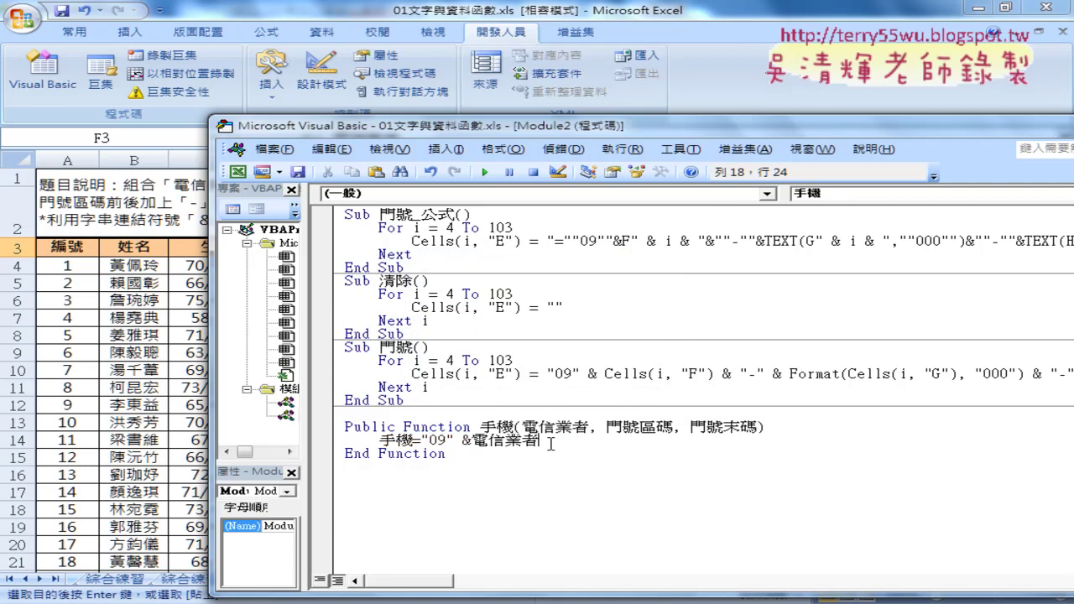
pyautogui.press('Left')
pyautogui.press('Left')
pyautogui.press('Left')
pyautogui.click(571, 440)
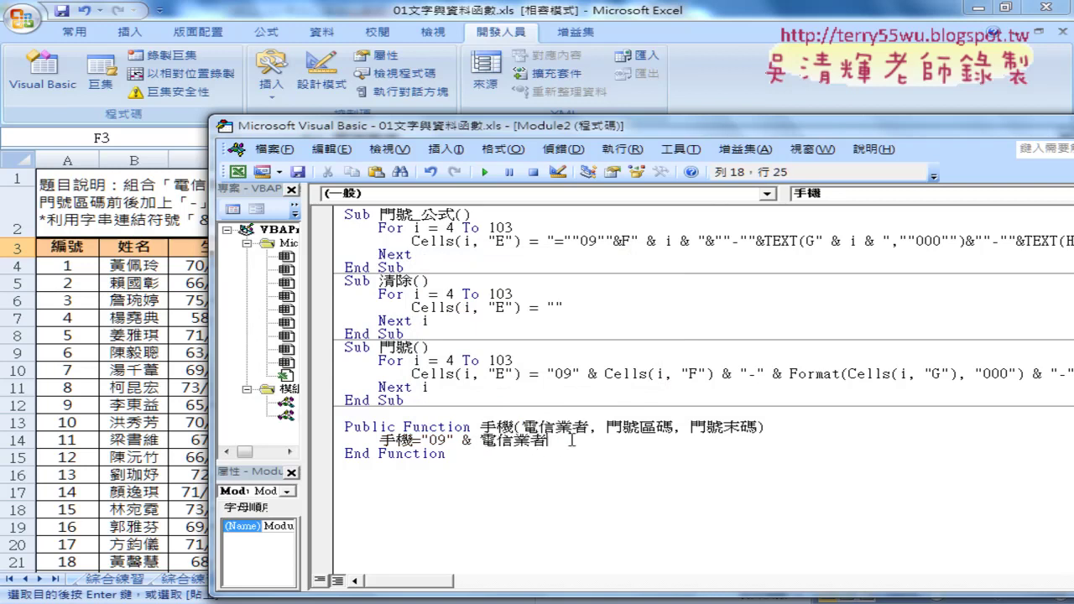
pyautogui.write('& ')
pyautogui.write('"-')
pyautogui.write('"')
pyautogui.write(' &')
pyautogui.write(' for')
pyautogui.write('mat')
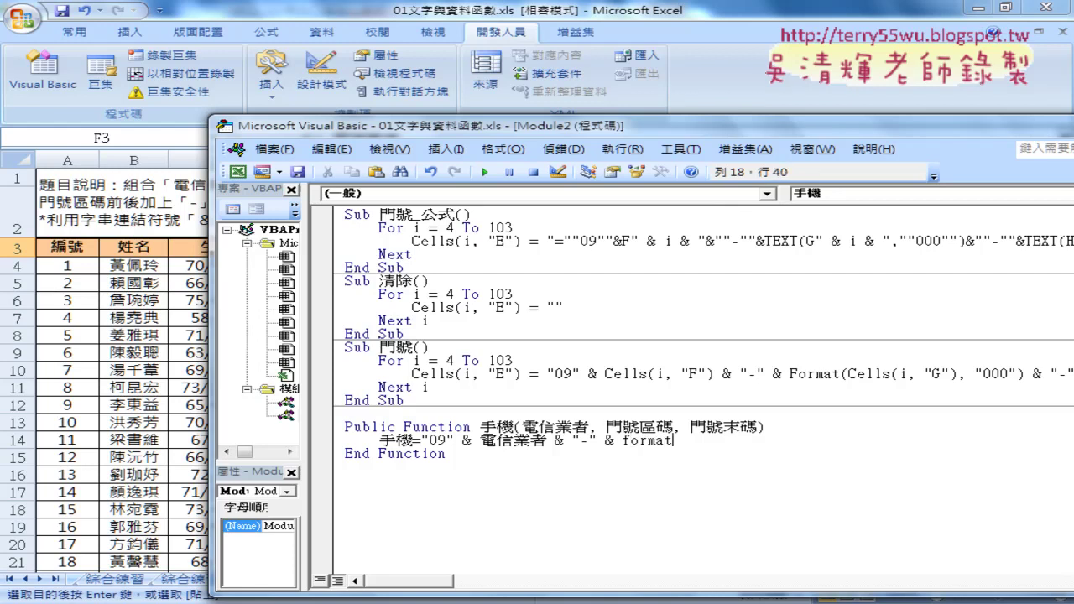
pyautogui.write('(')
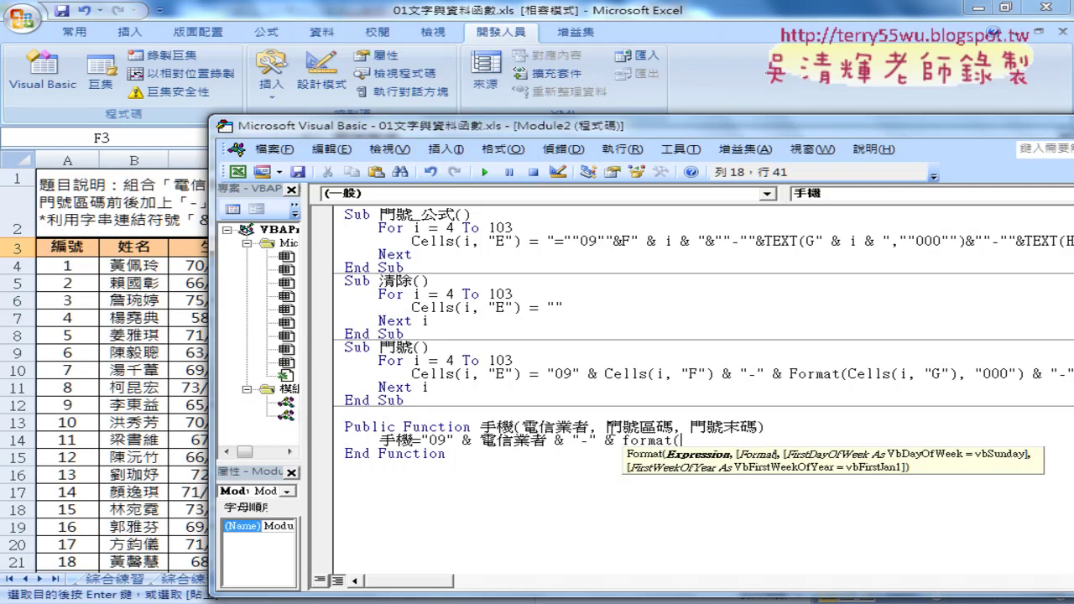
pyautogui.click(612, 426)
pyautogui.click(530, 376)
pyautogui.moveTo(605, 426)
pyautogui.mouseDown()
pyautogui.moveTo(672, 426)
pyautogui.moveTo(689, 445)
pyautogui.mouseUp()
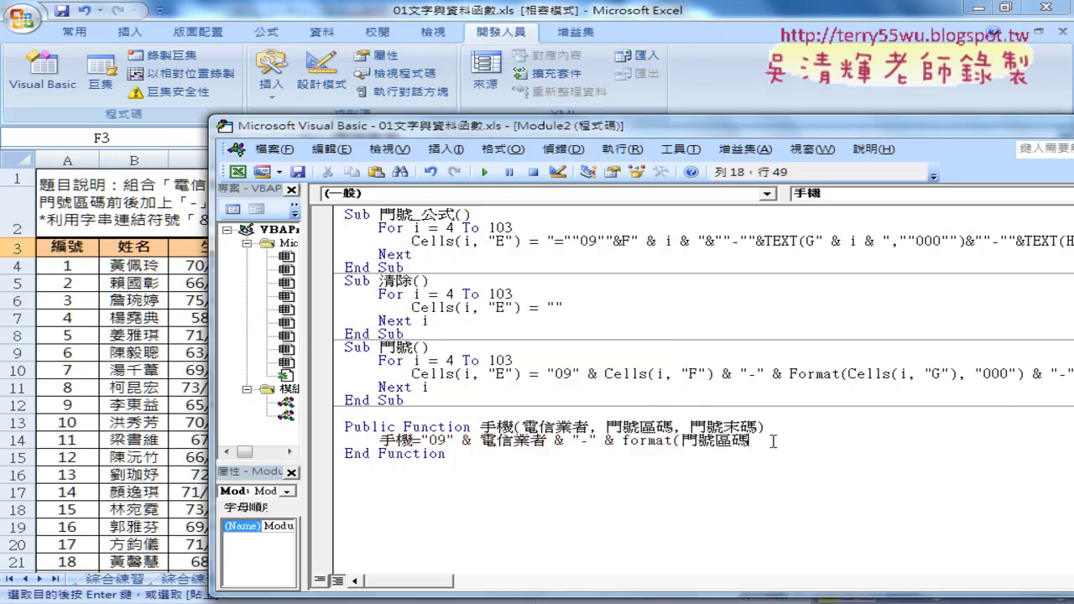
pyautogui.write(',')
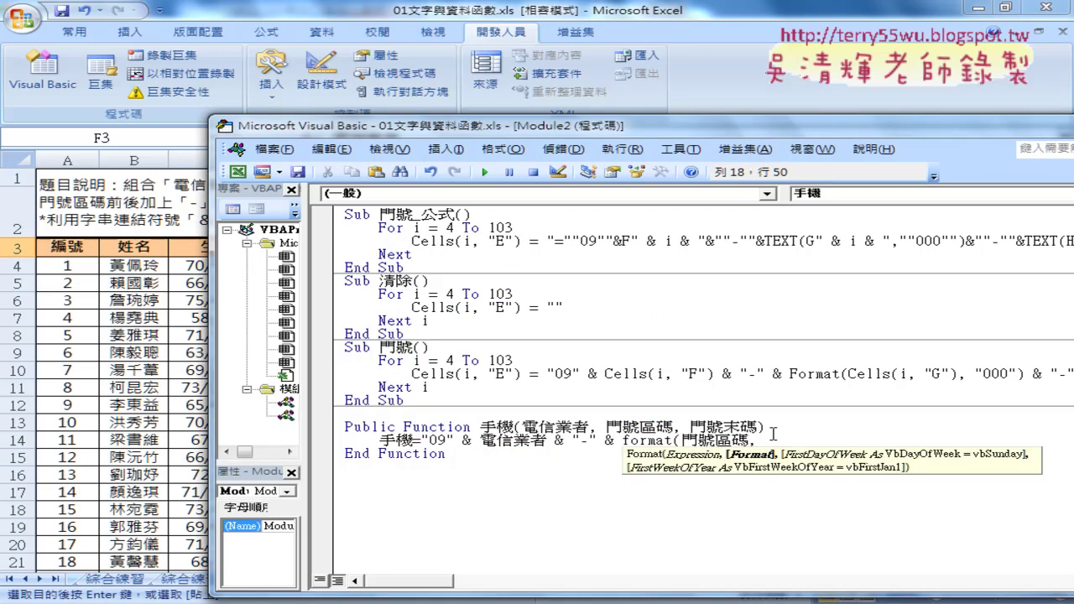
pyautogui.write('"000')
pyautogui.write('")')
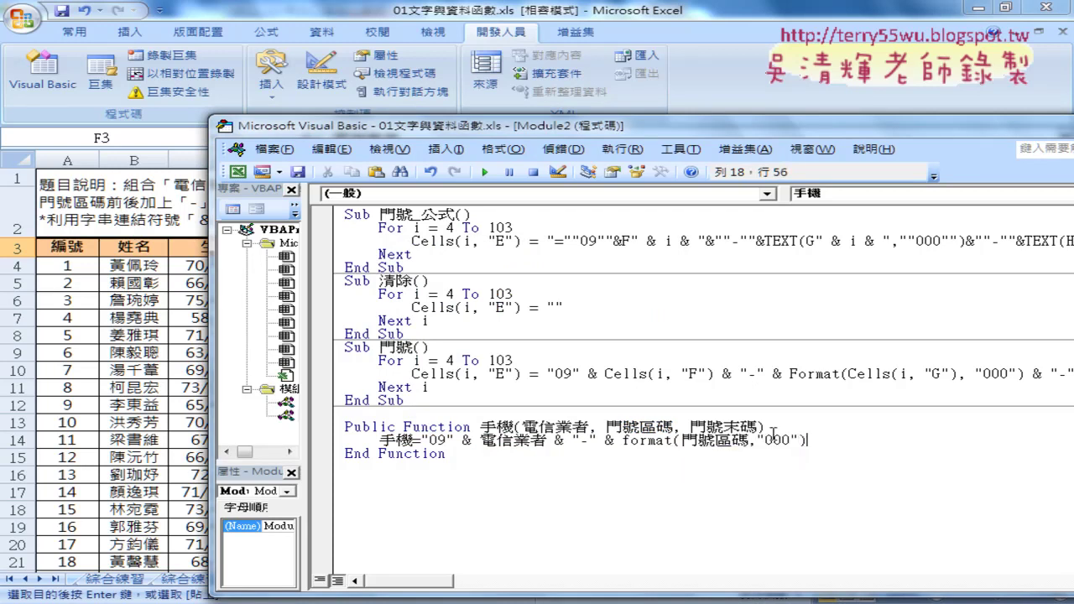
pyautogui.moveTo(806, 440); pyautogui.dragTo(545, 440)
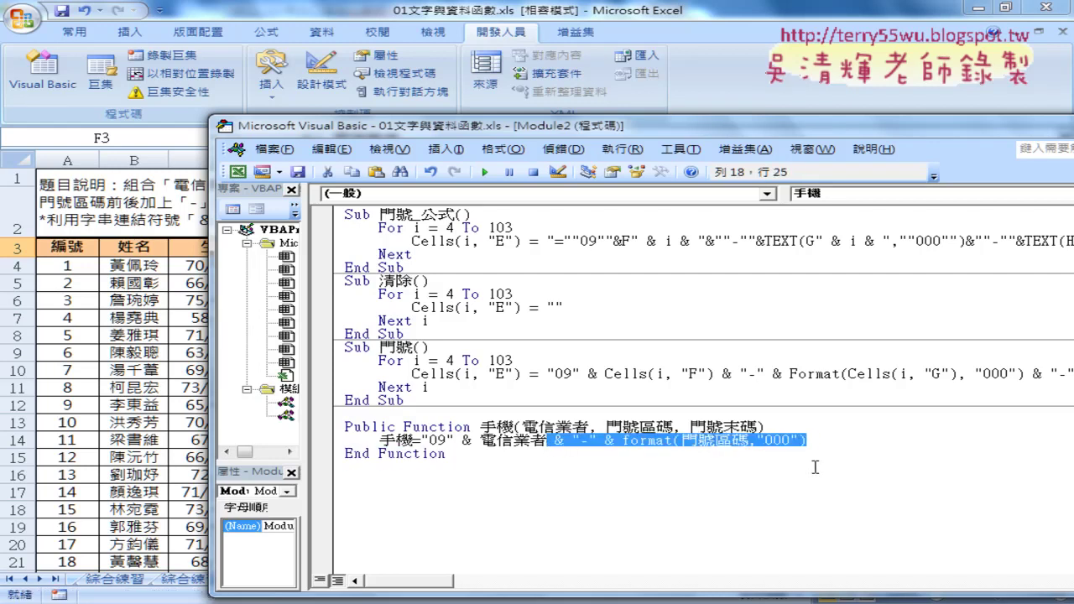
# - Paste a second & "-" & format(...,"000") piece at the line end and rename its argument to 門號末碼
pyautogui.hotkey('ctrl', 'c')
pyautogui.click(826, 441)
pyautogui.hotkey('ctrl', 'v')
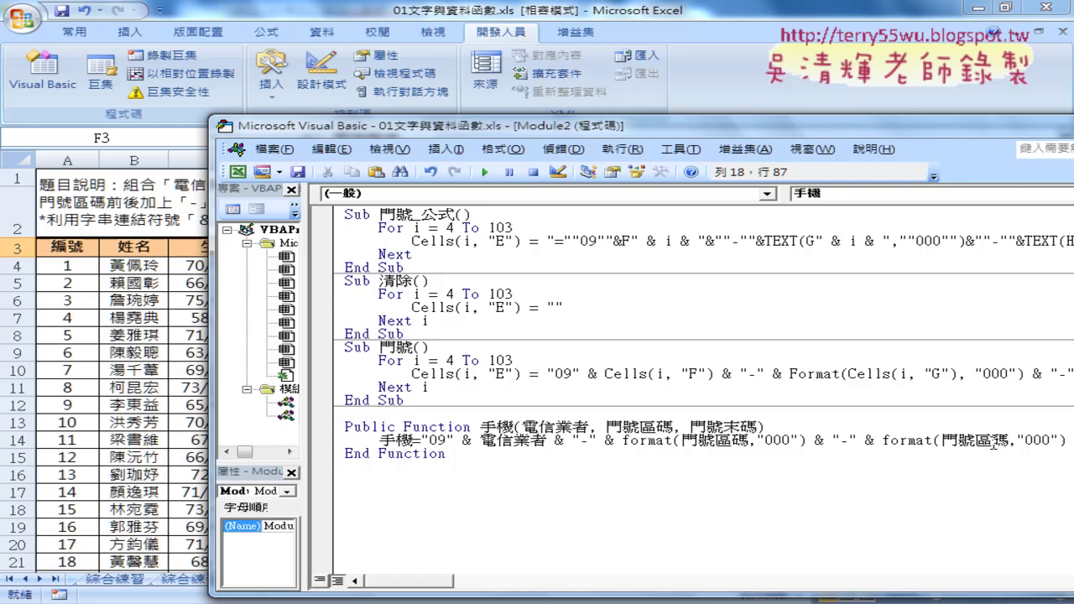
pyautogui.moveTo(993, 443)
pyautogui.mouseDown()
pyautogui.moveTo(970, 445)
pyautogui.moveTo(991, 442)
pyautogui.mouseUp()
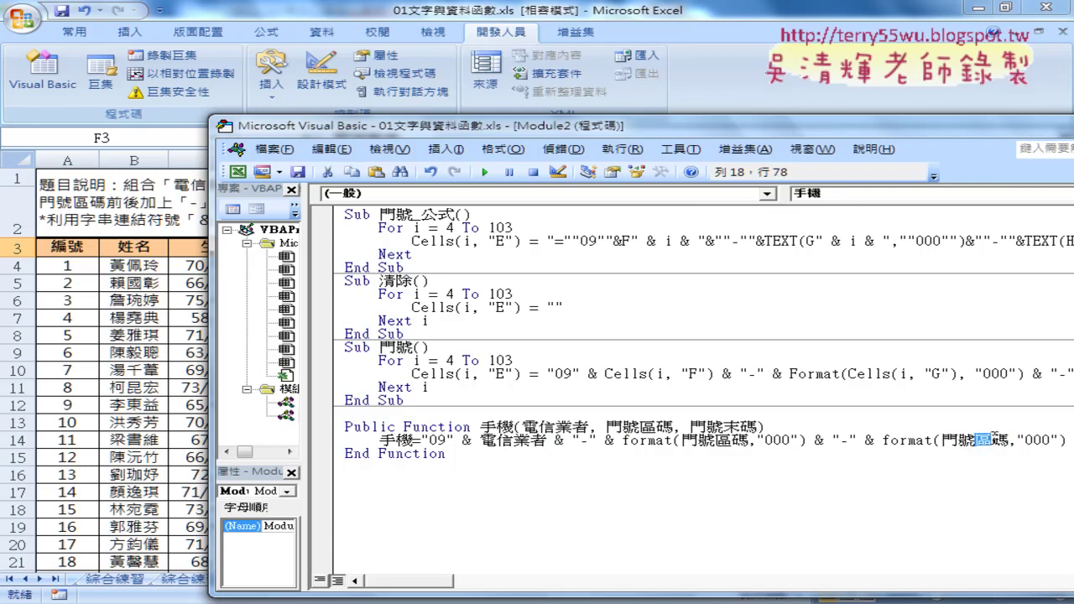
pyautogui.press('Delete')
pyautogui.write('a')
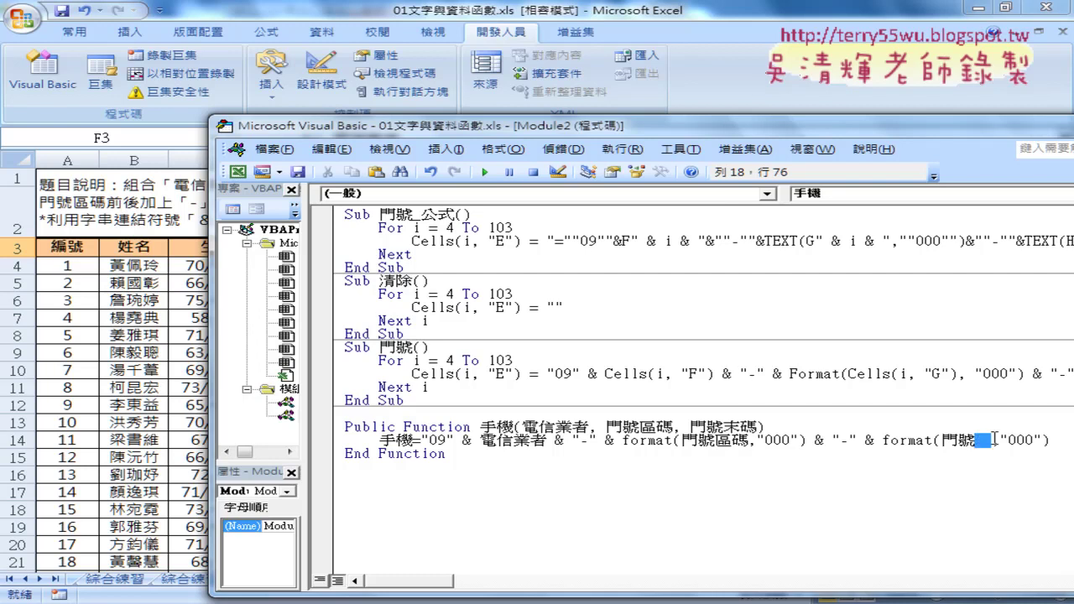
pyautogui.write('i')
pyautogui.write('4')
pyautogui.write('碼,')
pyautogui.press('Down')
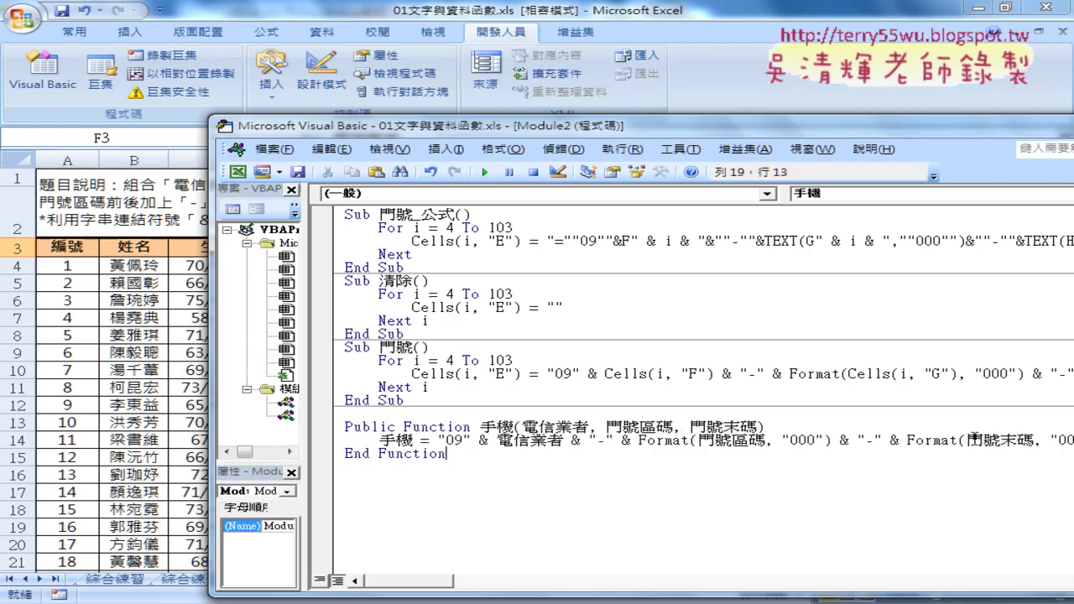
pyautogui.click(814, 463)
pyautogui.moveTo(436, 440); pyautogui.dragTo(864, 440)
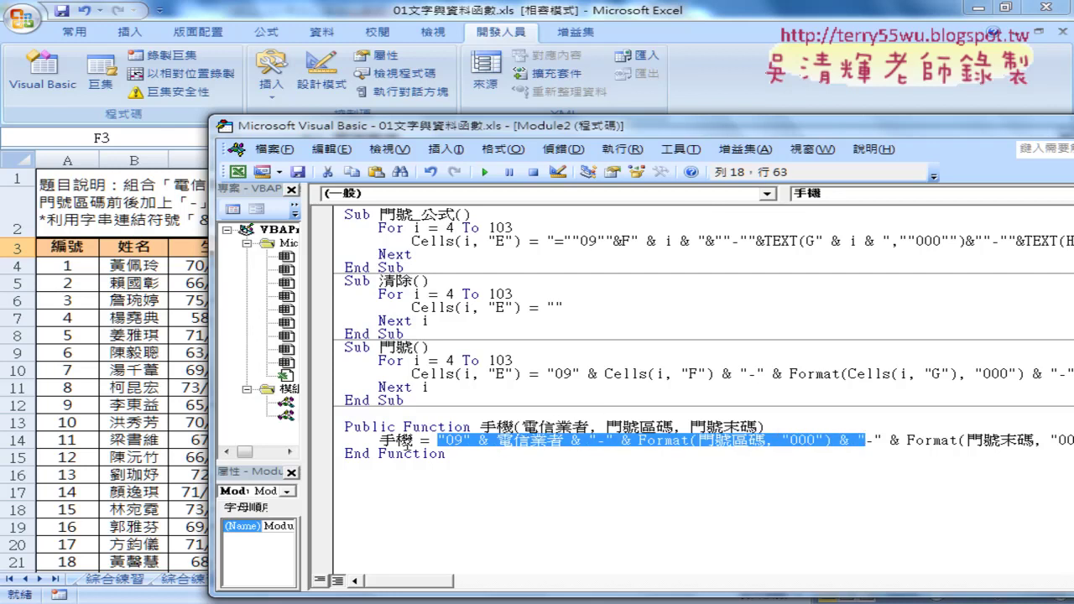
# - Highlight 手機 on the return line and slide the VBA editor right to reveal the worksheet
pyautogui.moveTo(411, 441); pyautogui.dragTo(380, 441)
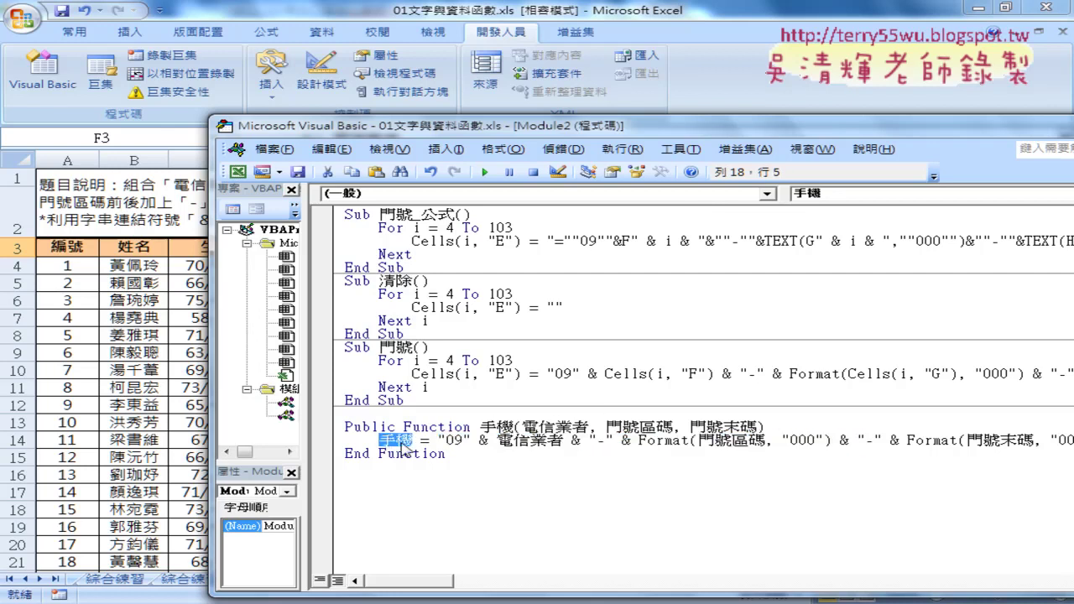
pyautogui.moveTo(484, 128); pyautogui.dragTo(744, 135)
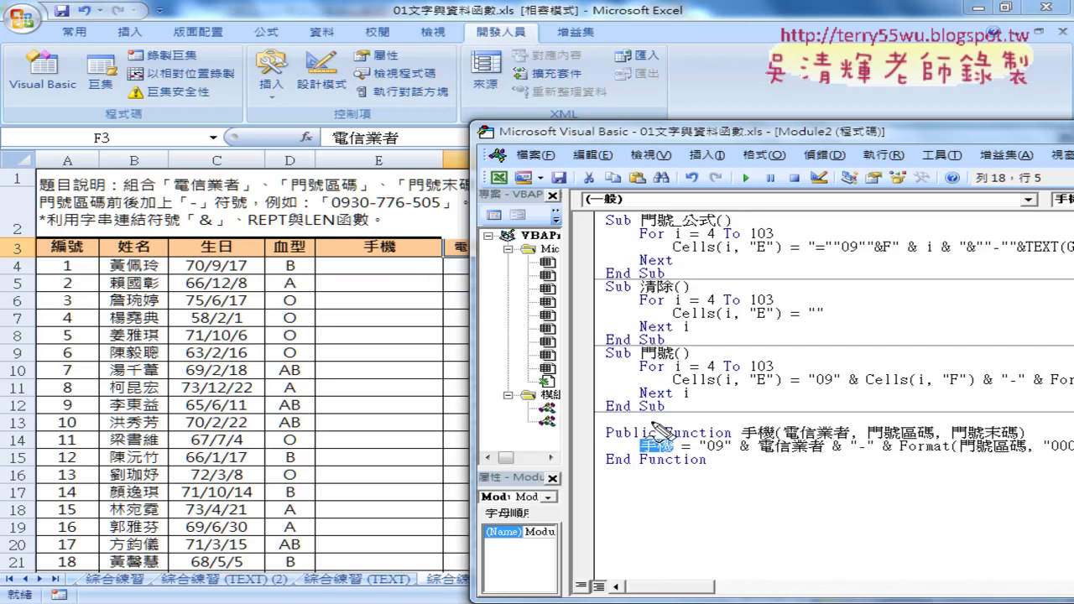
# - Clear the pen annotations on the code and bring the 綜合練習 (VBA) worksheet forward
pyautogui.moveTo(776, 437); pyautogui.dragTo(681, 438)
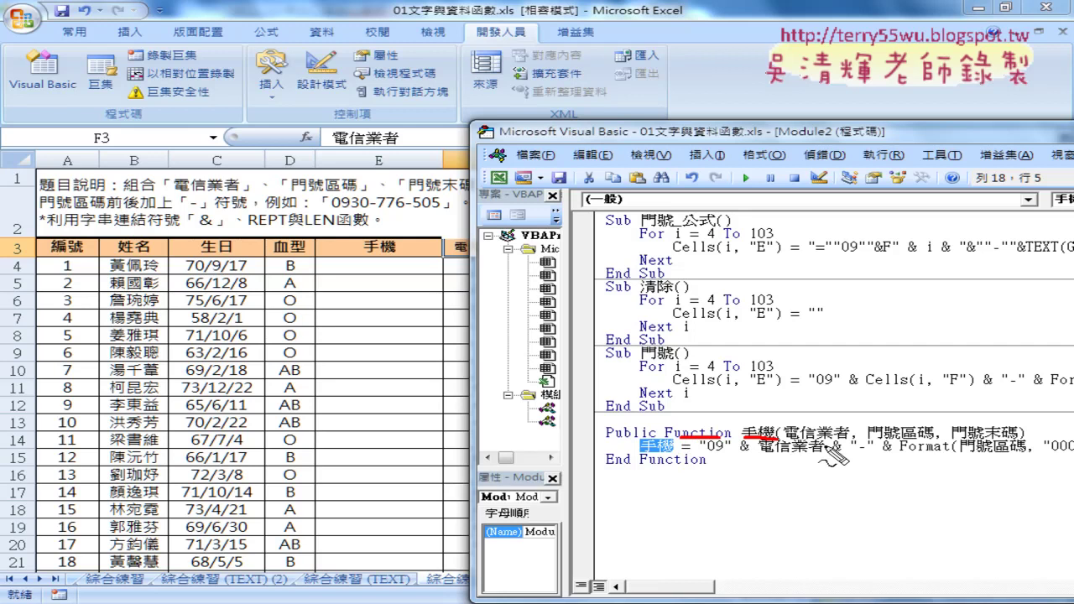
pyautogui.moveTo(803, 437); pyautogui.dragTo(895, 436)
pyautogui.moveTo(964, 436); pyautogui.dragTo(982, 436)
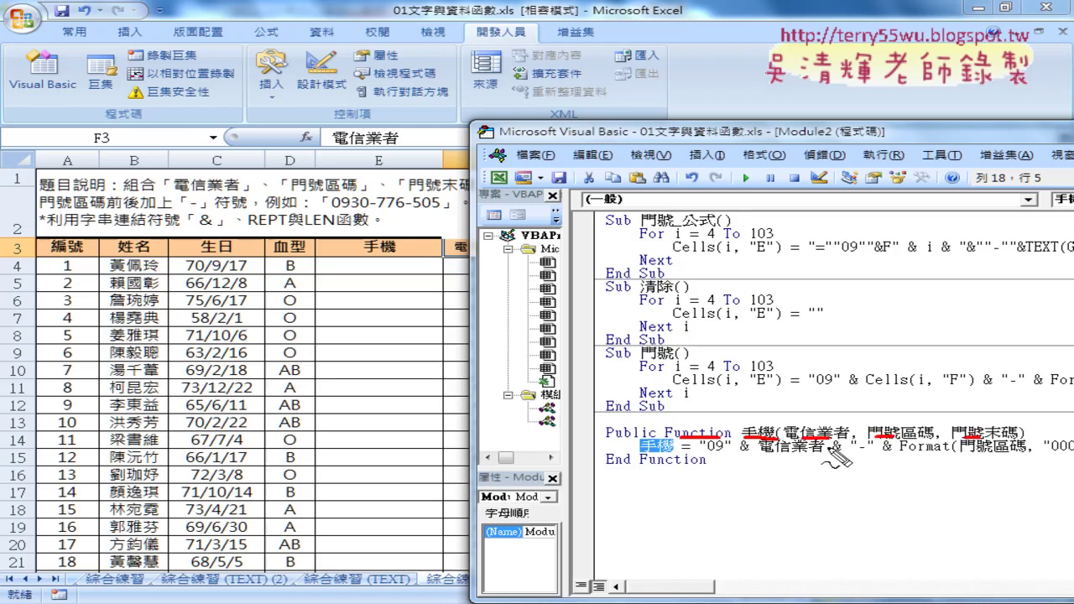
pyautogui.moveTo(808, 384)
pyautogui.mouseDown()
pyautogui.moveTo(818, 418)
pyautogui.moveTo(837, 406)
pyautogui.mouseUp()
pyautogui.moveTo(895, 384)
pyautogui.mouseDown()
pyautogui.moveTo(900, 416)
pyautogui.moveTo(913, 406)
pyautogui.mouseUp()
pyautogui.moveTo(966, 384)
pyautogui.mouseDown()
pyautogui.moveTo(969, 420)
pyautogui.moveTo(983, 408)
pyautogui.mouseUp()
pyautogui.moveTo(762, 457); pyautogui.dragTo(953, 460)
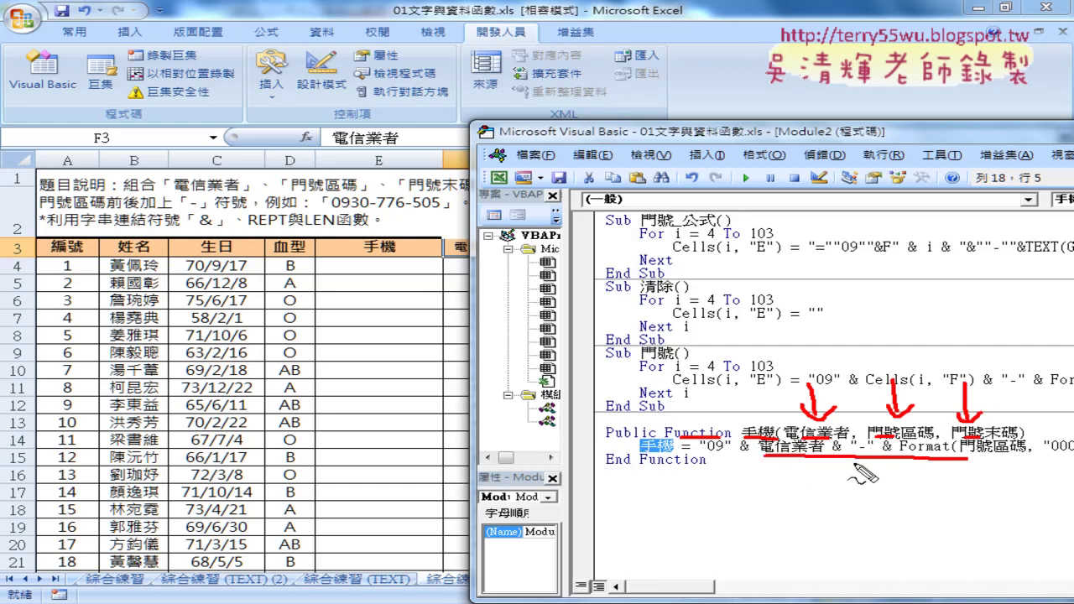
pyautogui.moveTo(850, 461)
pyautogui.mouseDown()
pyautogui.moveTo(838, 488)
pyautogui.moveTo(676, 459)
pyautogui.mouseUp()
pyautogui.moveTo(700, 458); pyautogui.dragTo(638, 455)
pyautogui.moveTo(442, 314)
pyautogui.mouseDown()
pyautogui.moveTo(411, 271)
pyautogui.moveTo(453, 283)
pyautogui.moveTo(395, 275)
pyautogui.mouseUp()
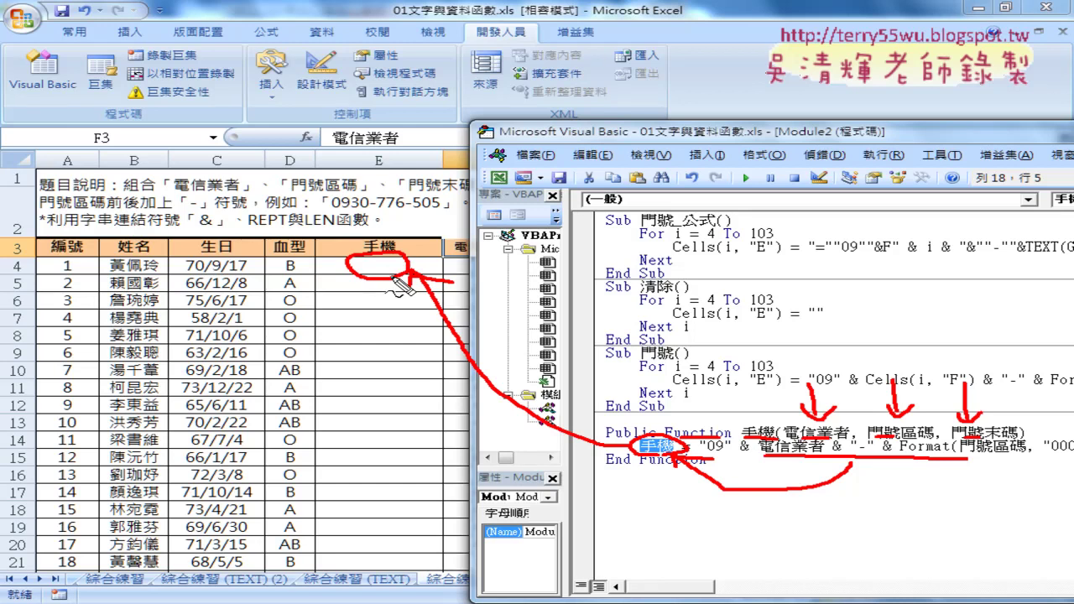
pyautogui.press('Escape')
# - Insert the user-defined 手機 function into cell E4 via Insert Function's 使用者定義 category
pyautogui.click(401, 267)
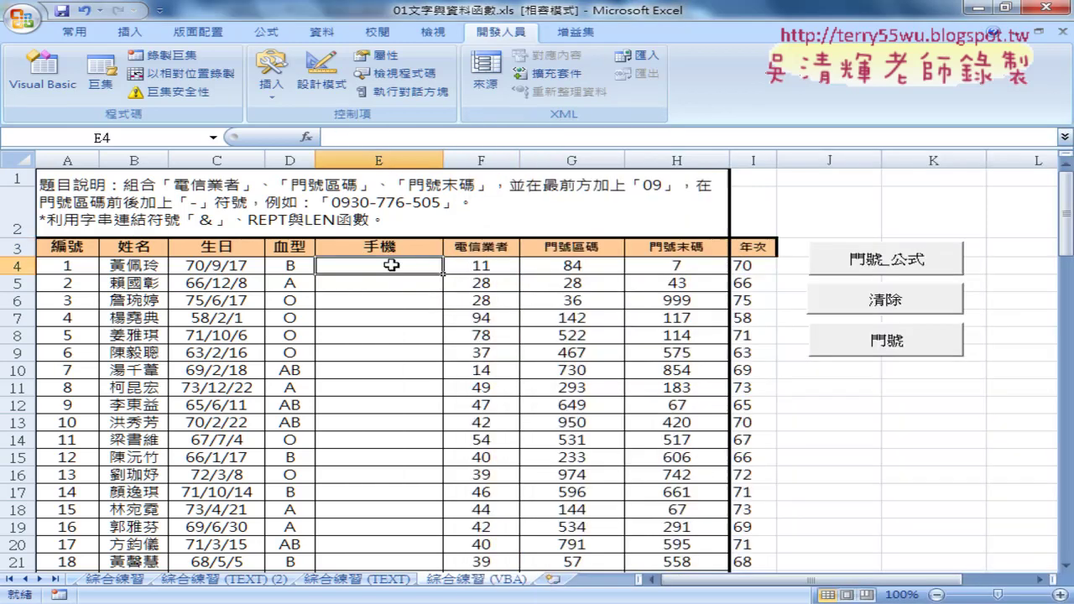
pyautogui.click(308, 137)
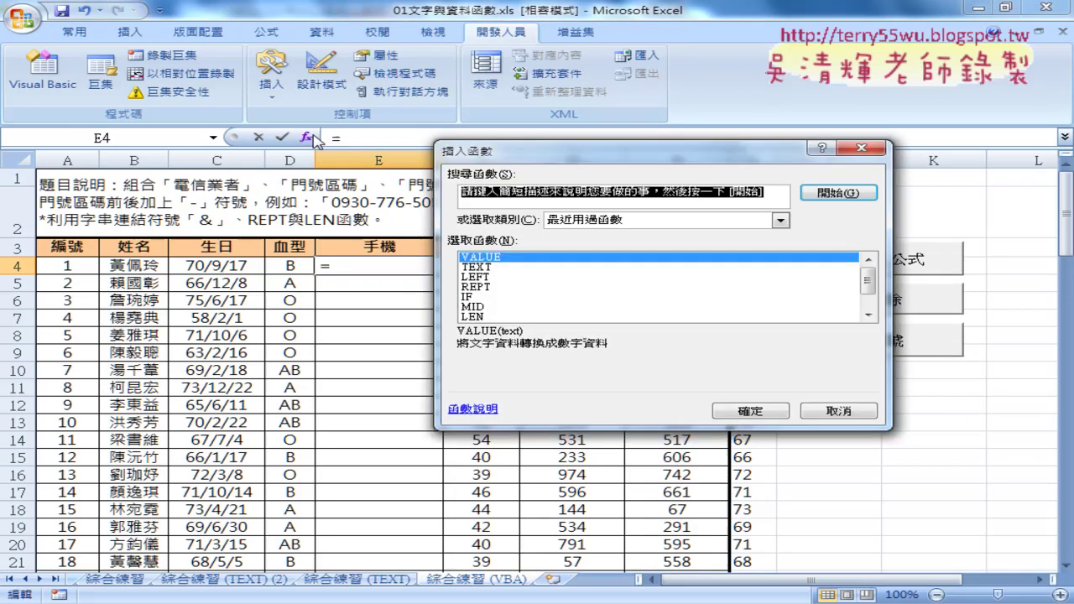
pyautogui.click(621, 220)
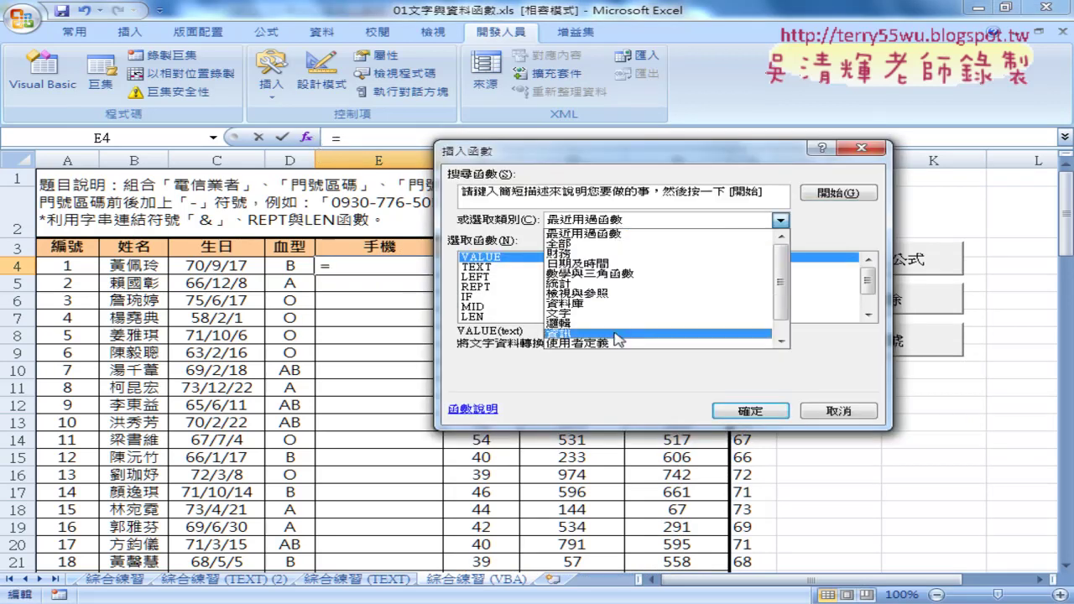
pyautogui.click(618, 343)
pyautogui.click(483, 258)
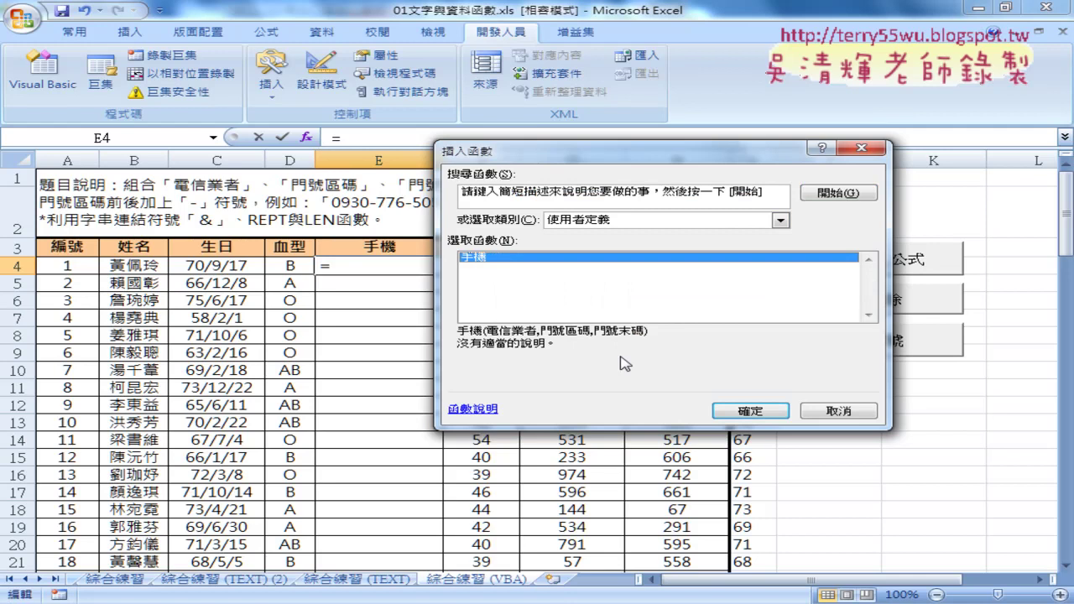
pyautogui.click(757, 413)
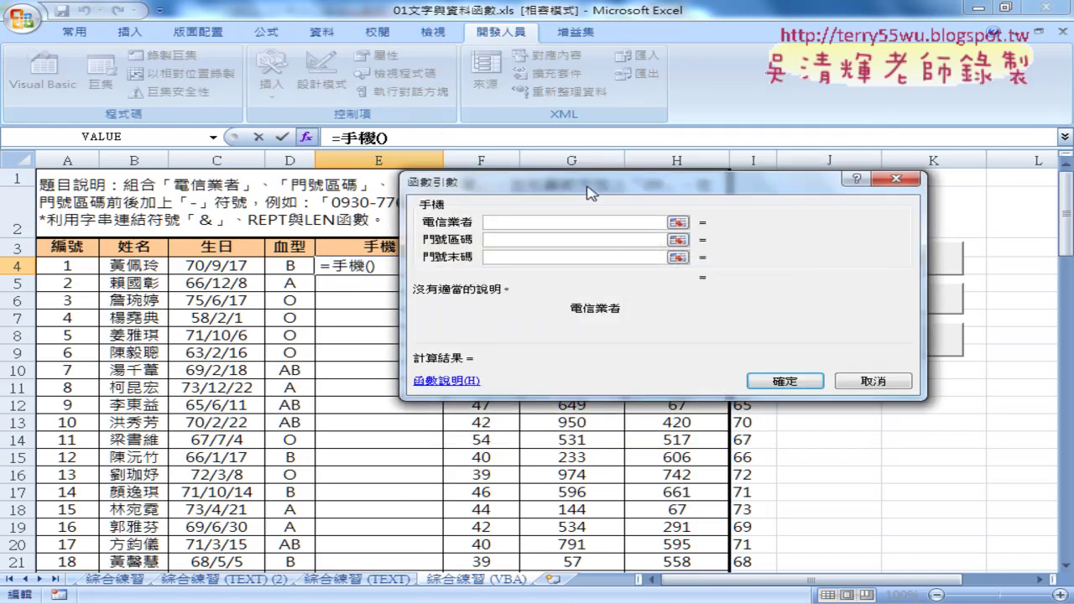
pyautogui.moveTo(588, 183); pyautogui.dragTo(589, 307)
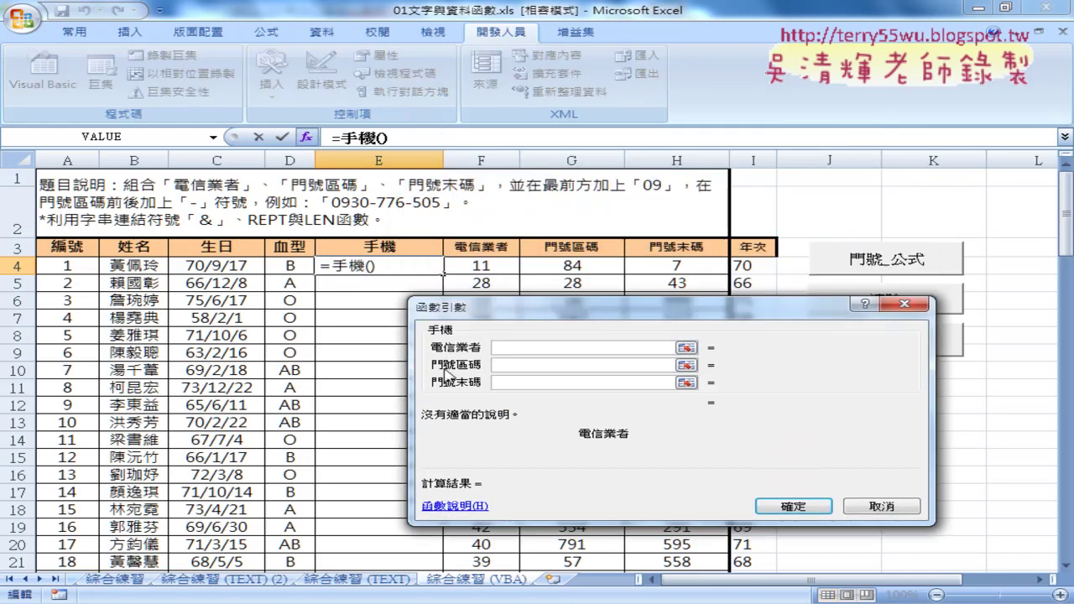
pyautogui.click(491, 265)
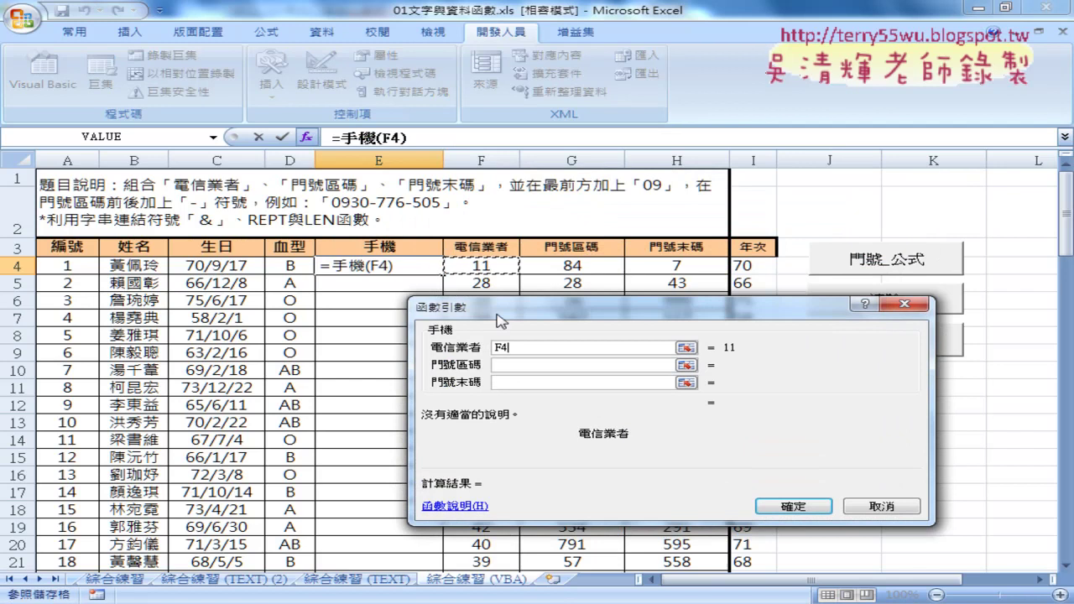
pyautogui.click(505, 365)
pyautogui.click(594, 266)
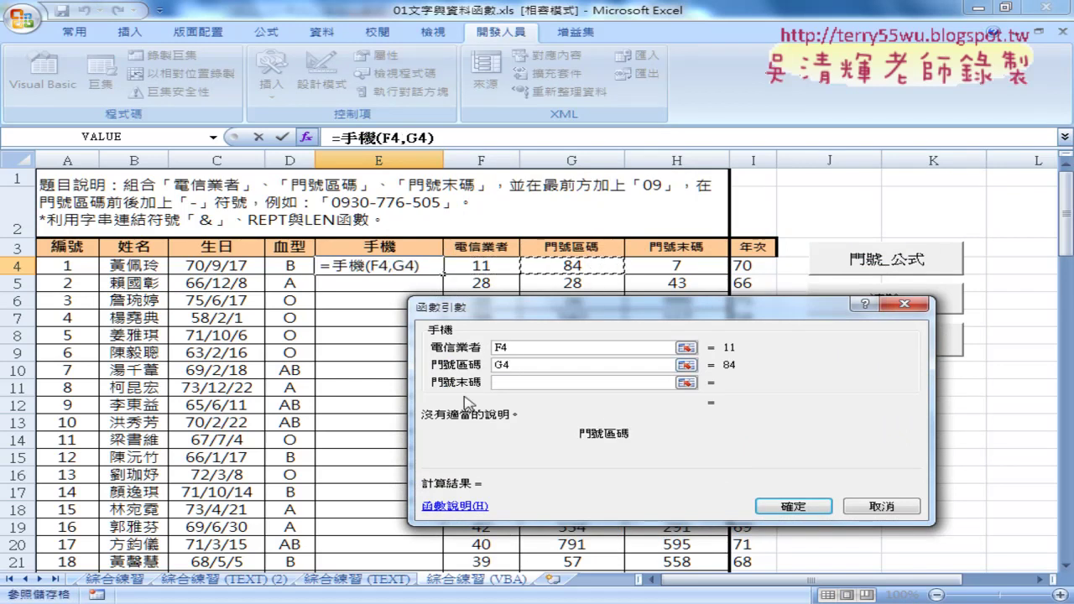
pyautogui.click(568, 382)
pyautogui.click(689, 266)
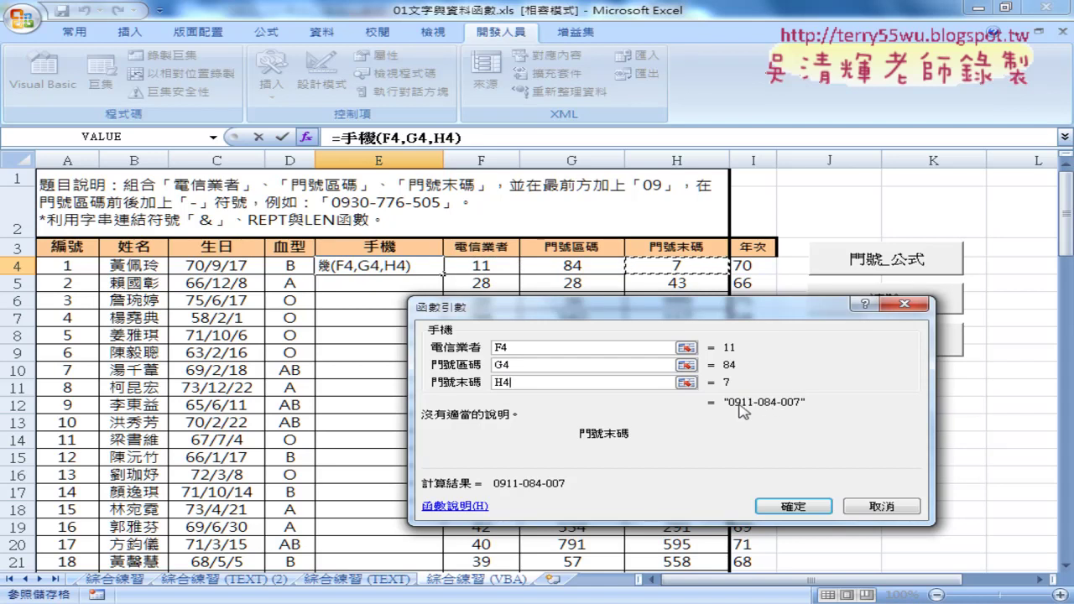
pyautogui.click(789, 507)
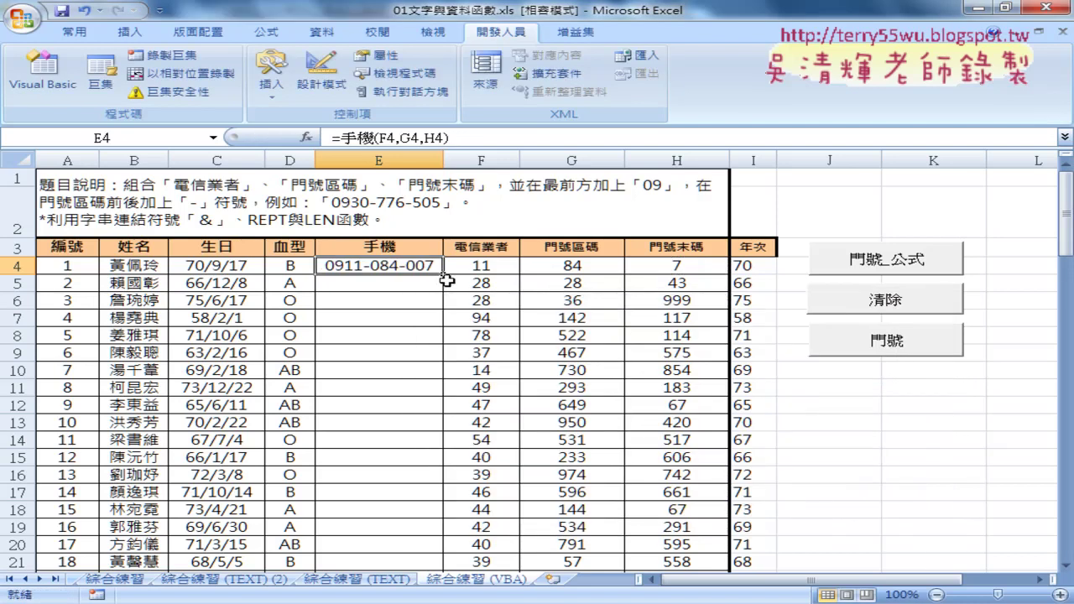
pyautogui.doubleClick(442, 274)
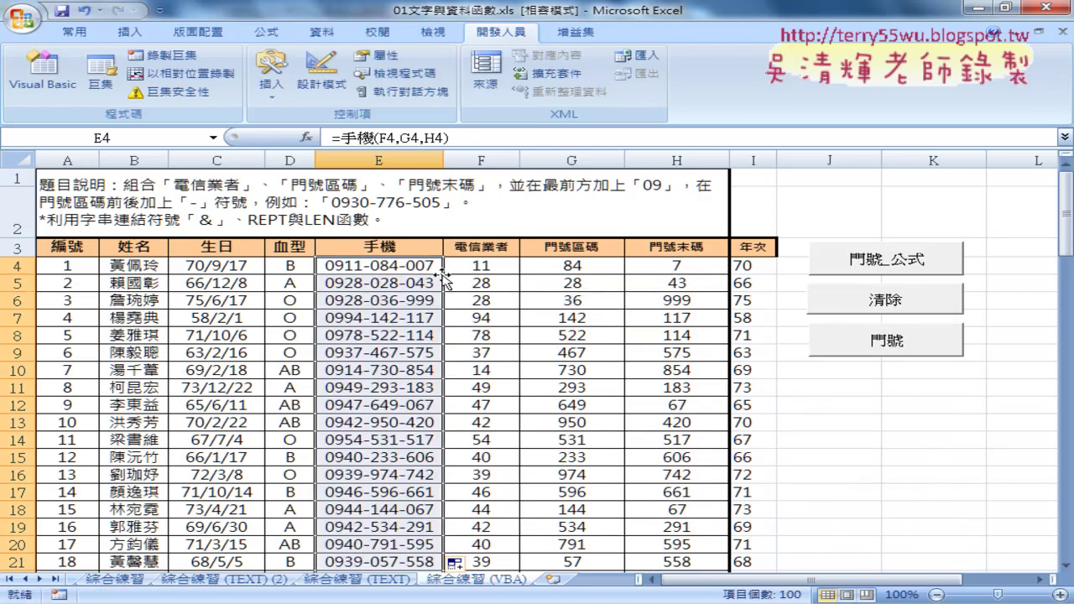